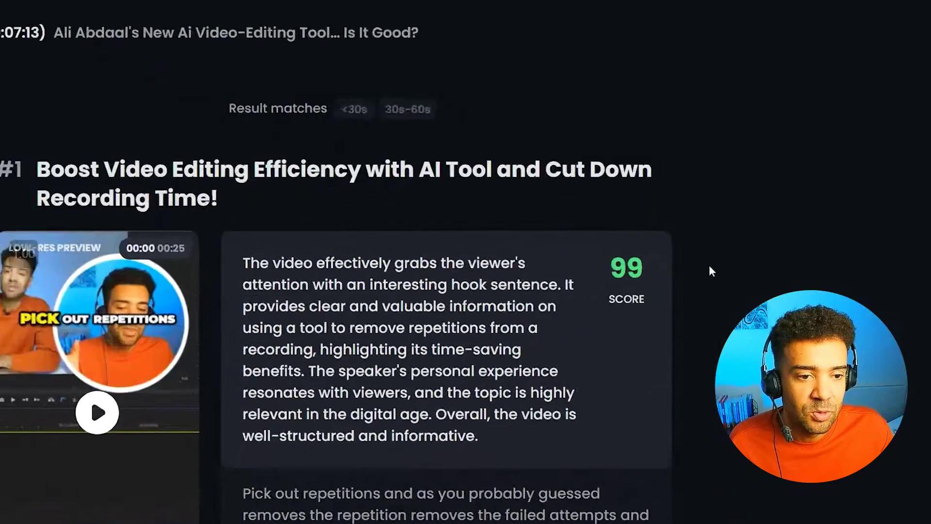
Step: Review the ranked clips generated from the AI video-editing tool video, from #1 down to #10, with their scores
mouse_move(681, 269)
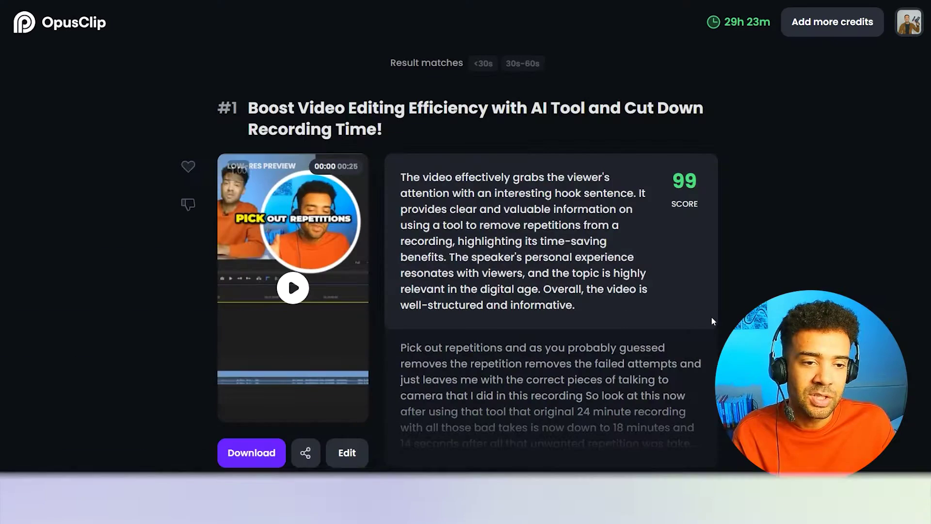
scroll(710, 315, down, 4)
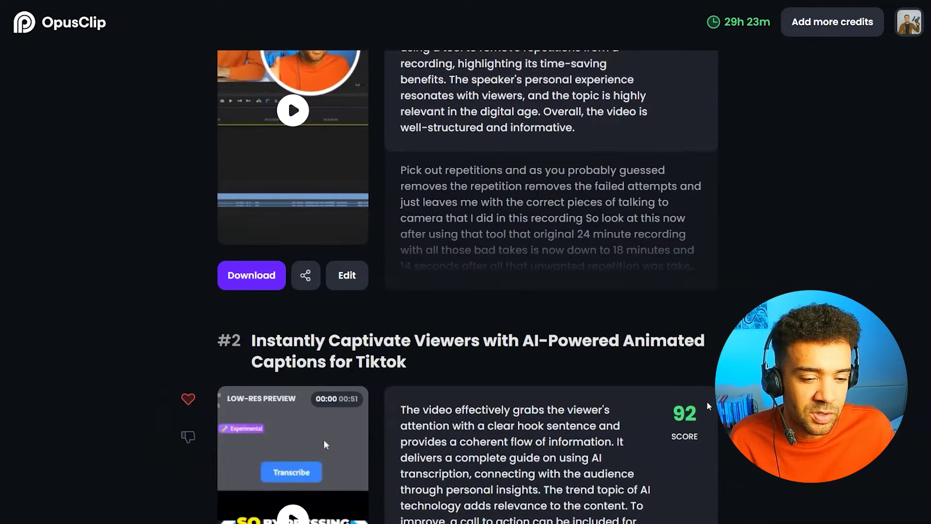
scroll(707, 403, down, 10)
scroll(707, 393, down, 5)
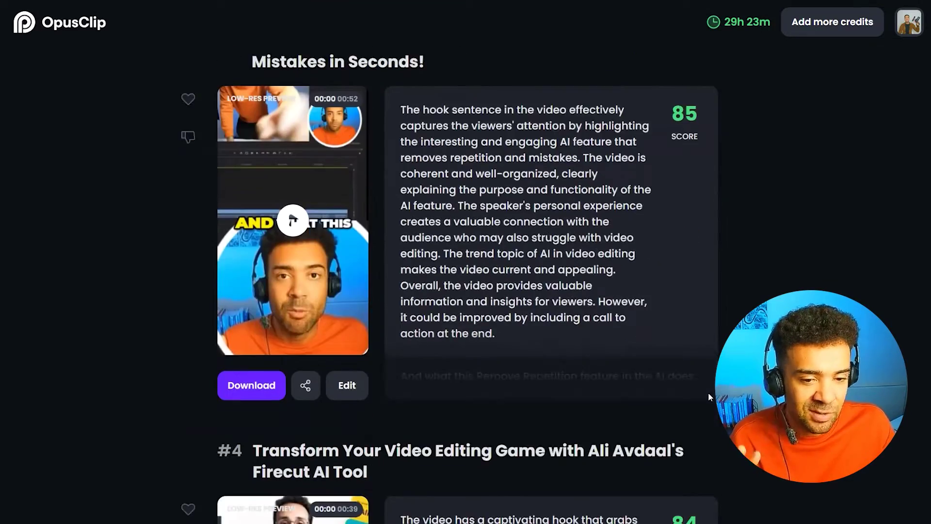
scroll(708, 393, down, 20)
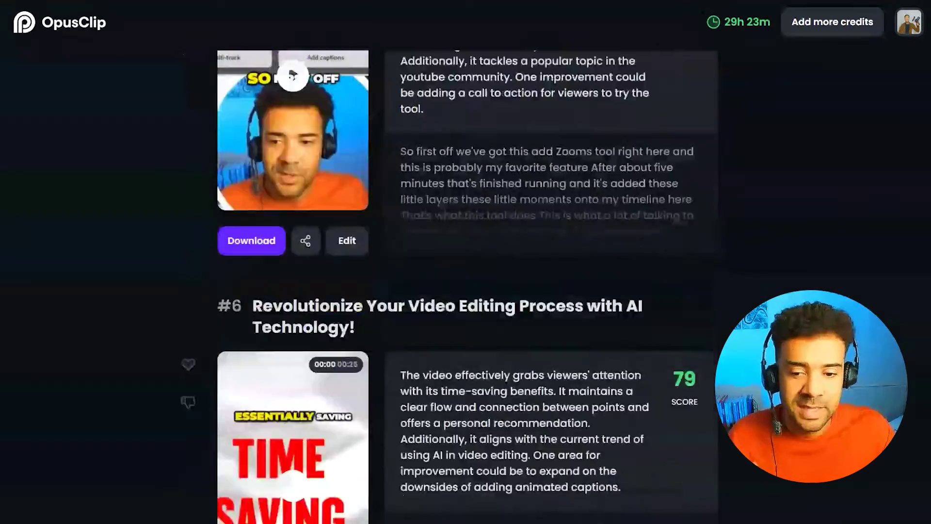
scroll(708, 393, down, 20)
scroll(708, 393, up, 1)
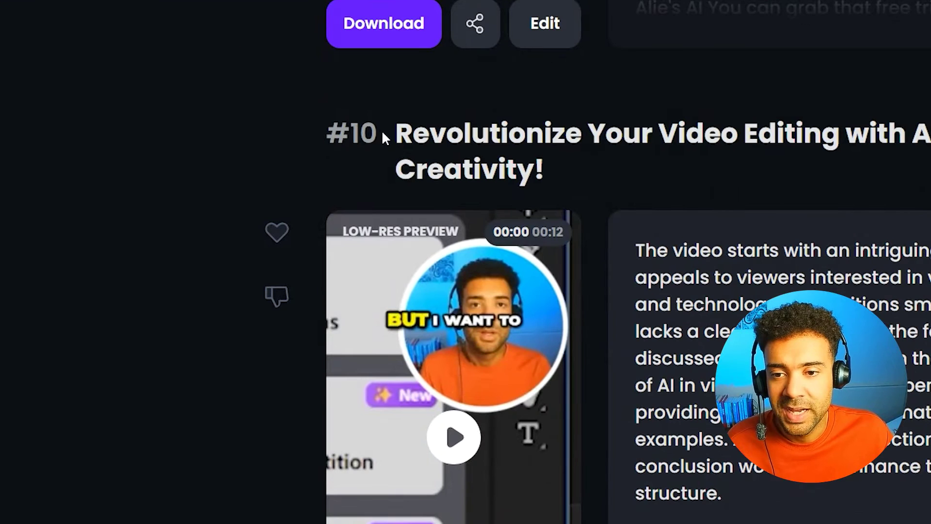
drag(382, 129, 316, 129)
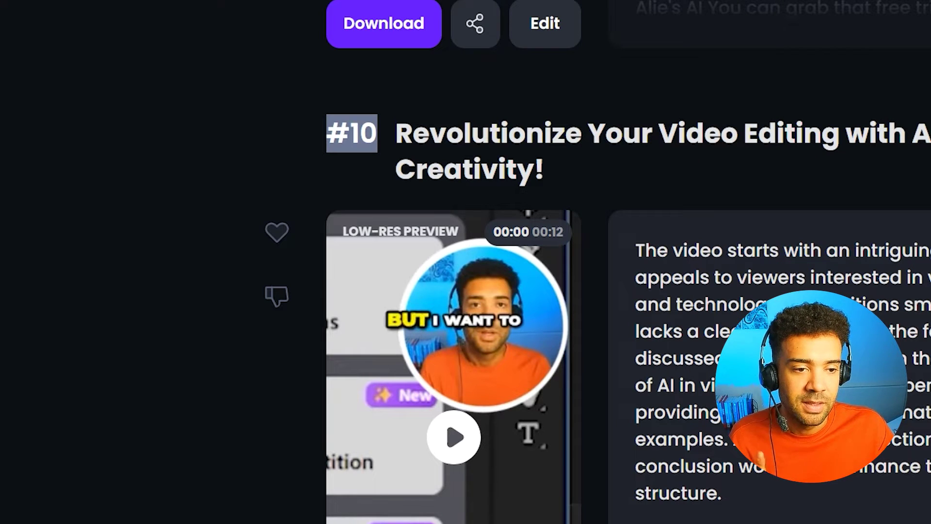
click(291, 130)
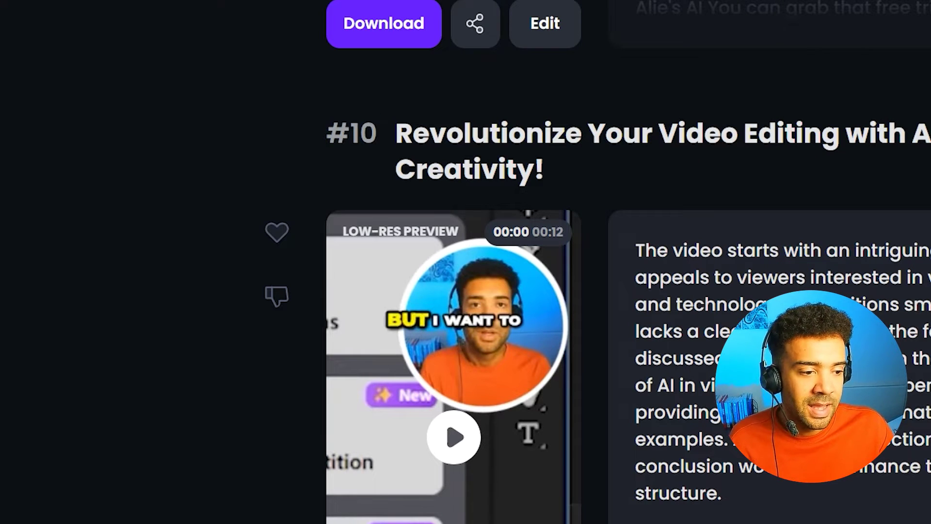
Step: Like clip #2, "Instantly Captivate Viewers with AI-Powered Animated Captions for Tiktok"
scroll(465, 262, up, 15)
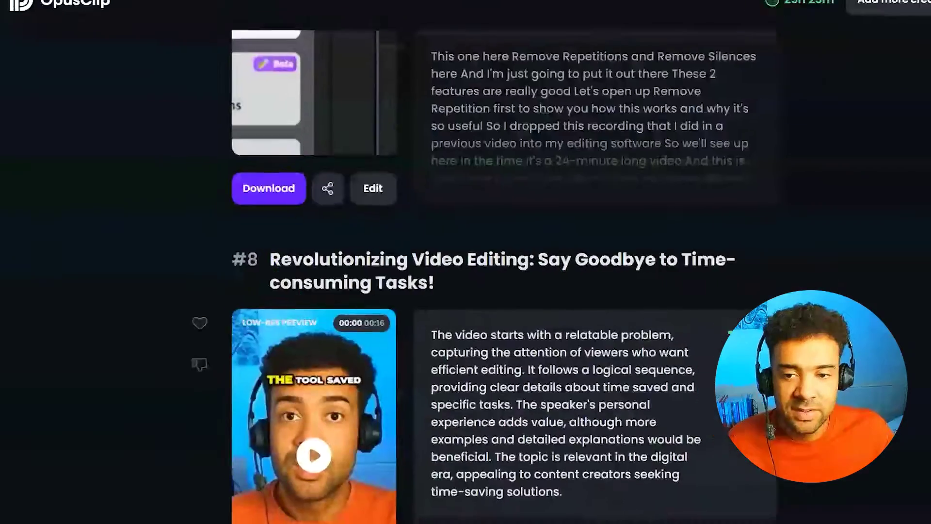
scroll(401, 308, up, 10)
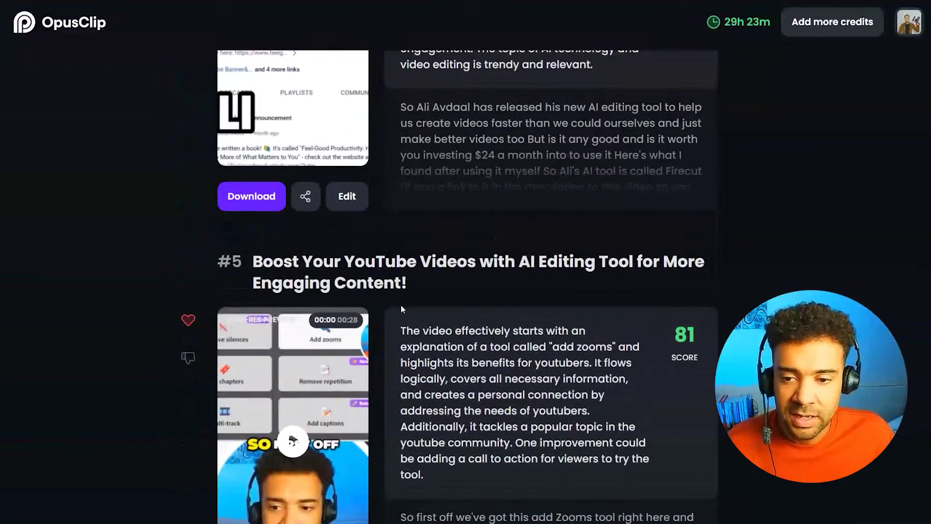
scroll(189, 329, up, 20)
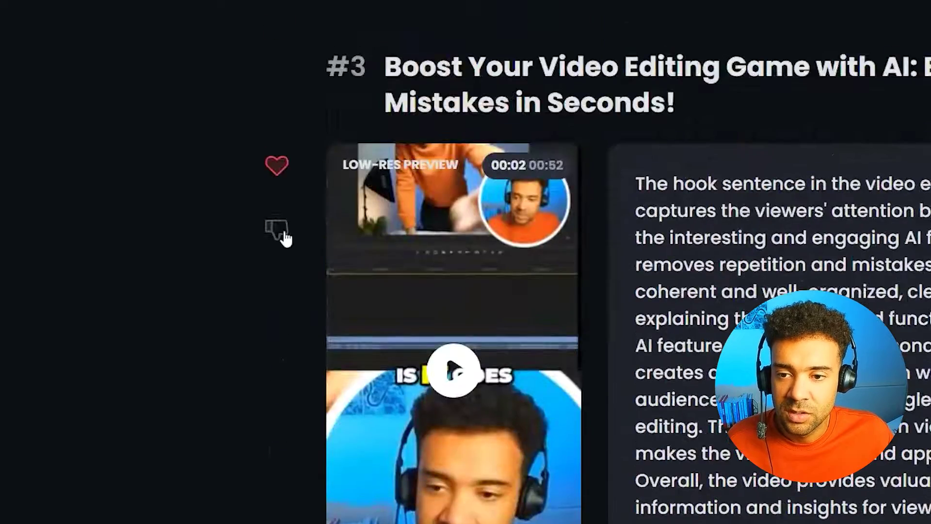
scroll(283, 300, up, 5)
scroll(289, 384, down, 4)
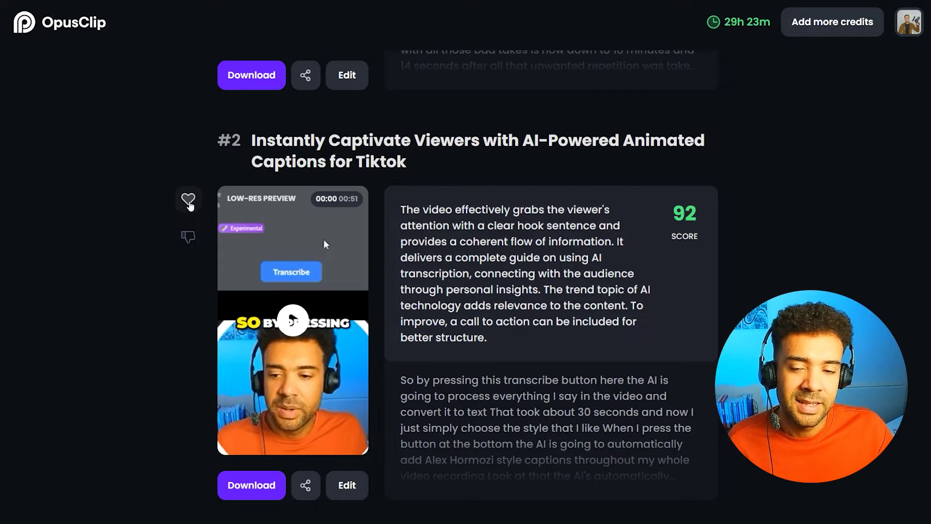
click(188, 198)
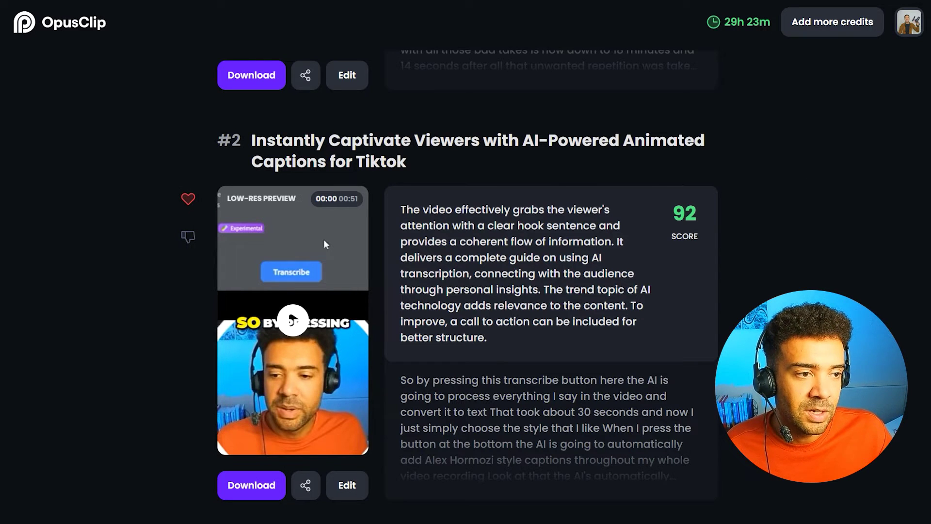
Step: Check clips #3 to #10 of the AI video-editing tool video to see which ones are marked as liked
scroll(467, 287, down, 8)
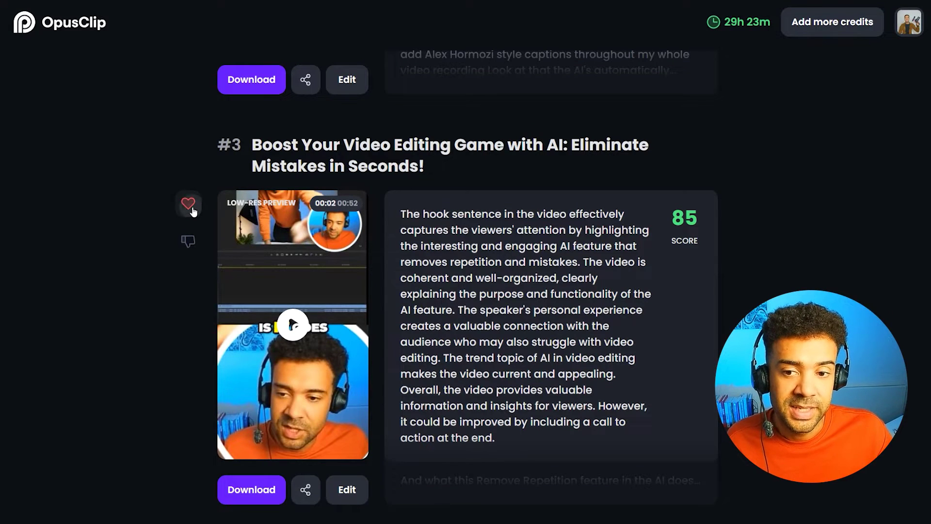
scroll(198, 220, down, 10)
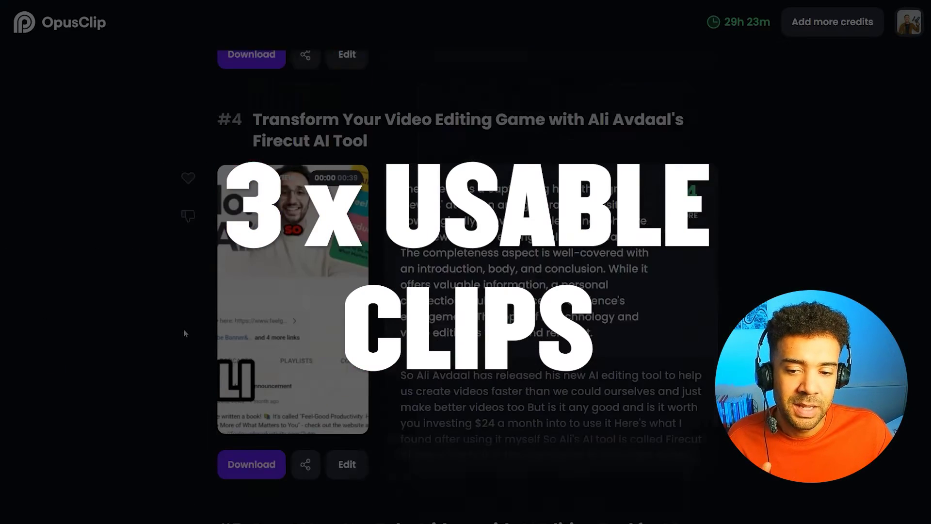
scroll(175, 355, down, 5)
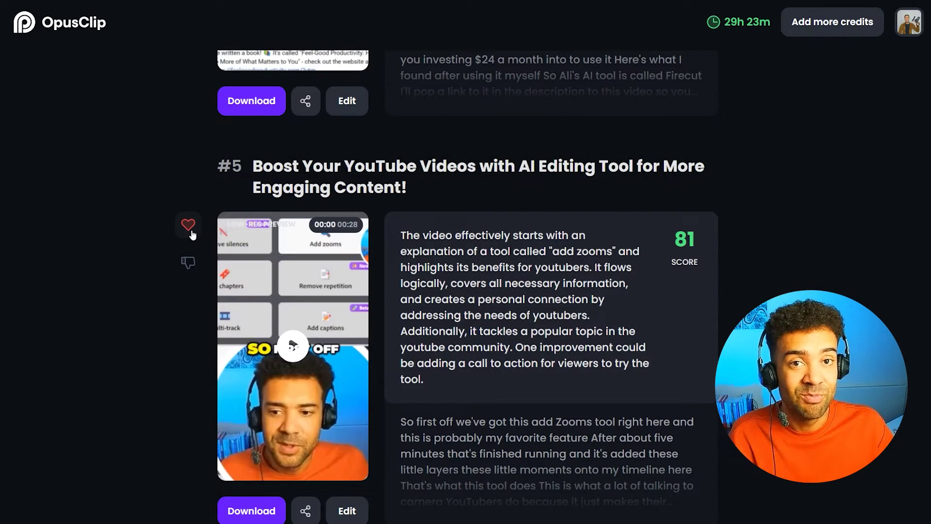
scroll(192, 235, down, 20)
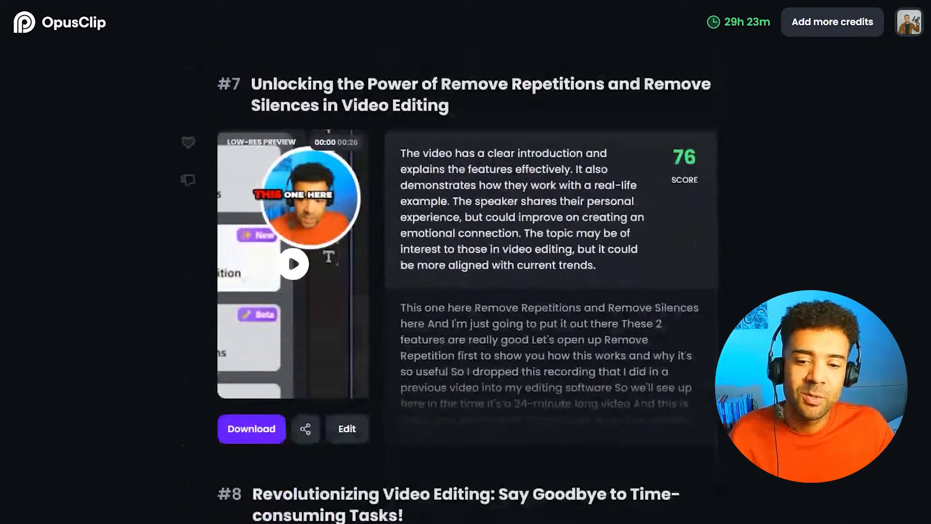
scroll(466, 286, down, 17)
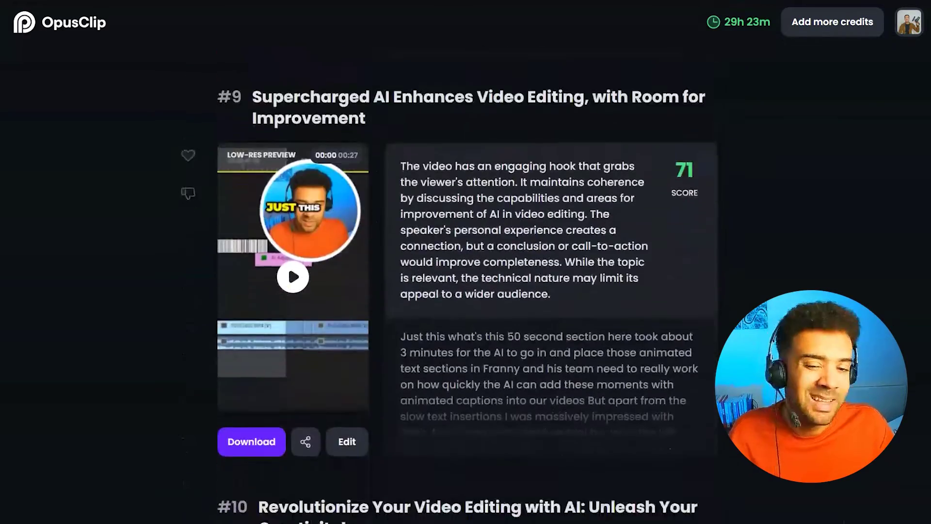
scroll(466, 286, down, 4)
scroll(466, 286, up, 17)
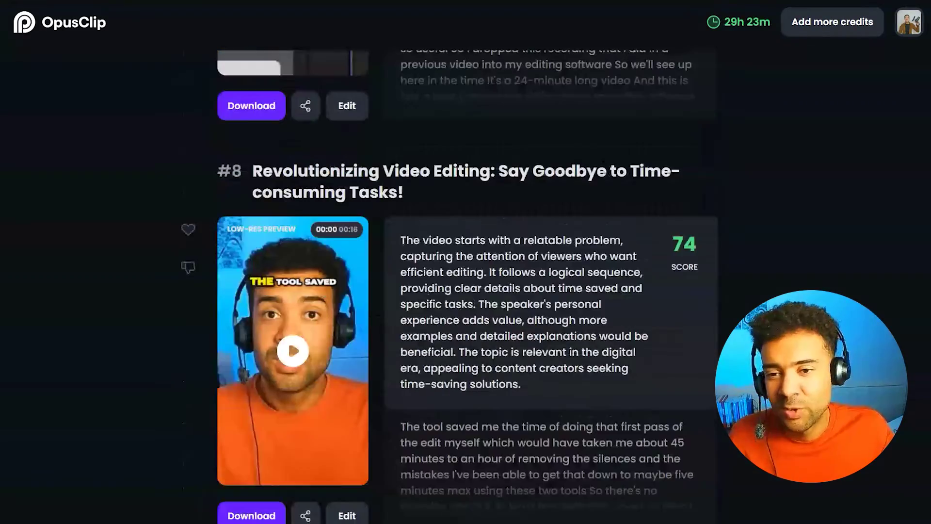
scroll(466, 286, up, 15)
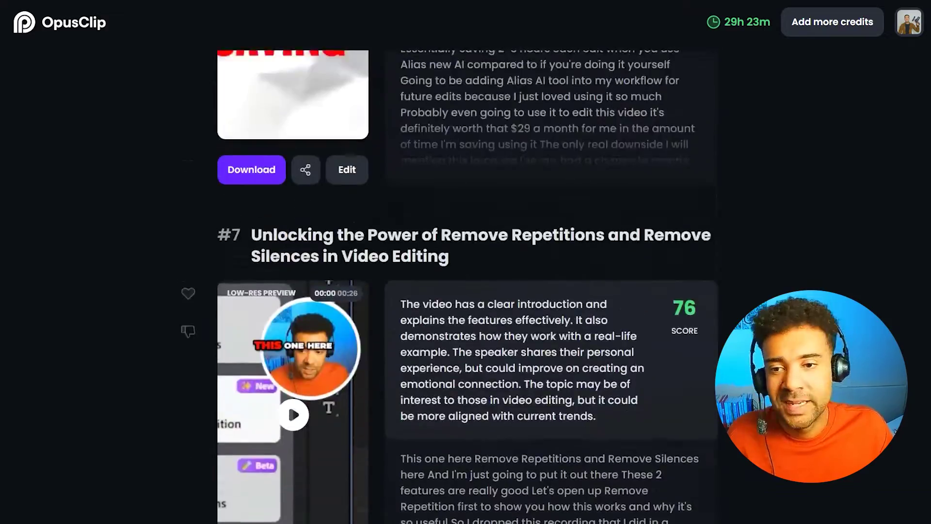
scroll(466, 286, up, 2)
scroll(465, 286, down, 1)
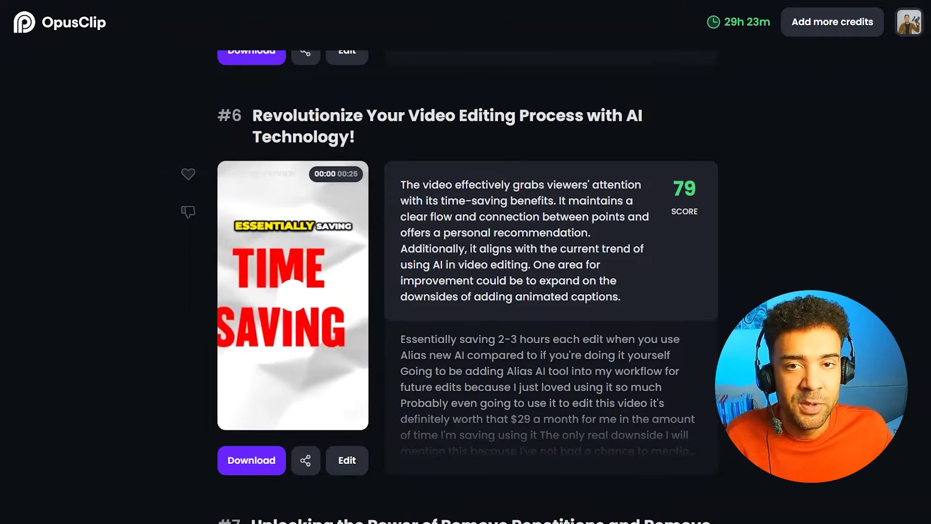
scroll(466, 286, up, 9)
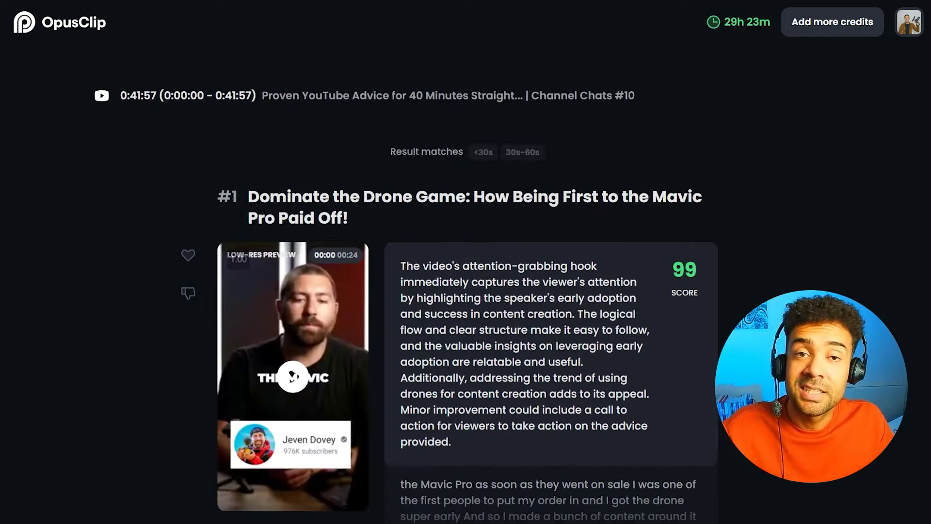
Step: Examine the clips generated from "Proven YouTube Advice for 40 Minutes Straight", from #1 to #22, for their scores and liked marks
scroll(466, 262, down, 12)
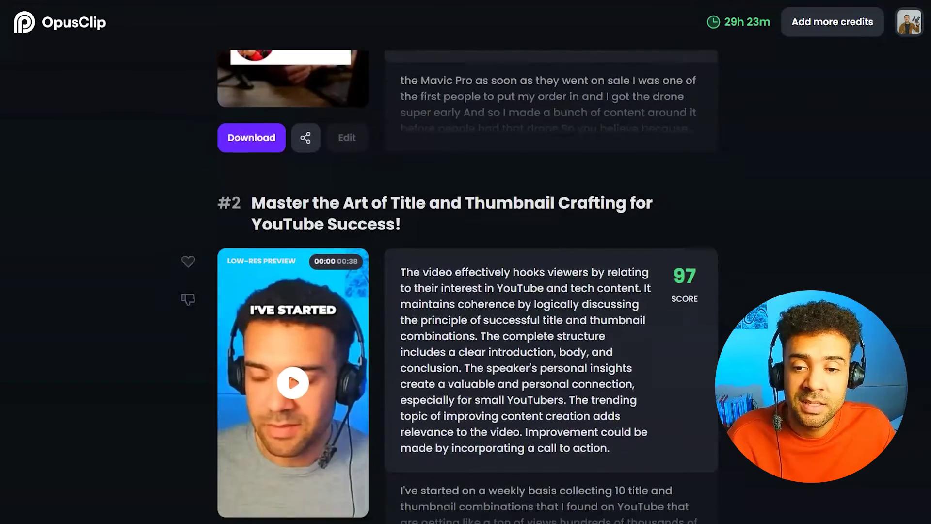
scroll(465, 262, down, 4)
scroll(465, 262, down, 16)
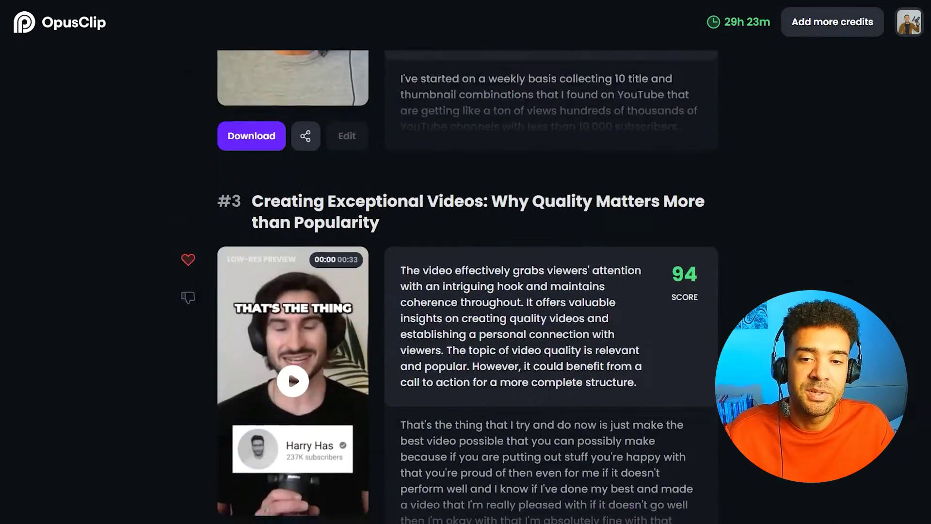
scroll(465, 261, down, 6)
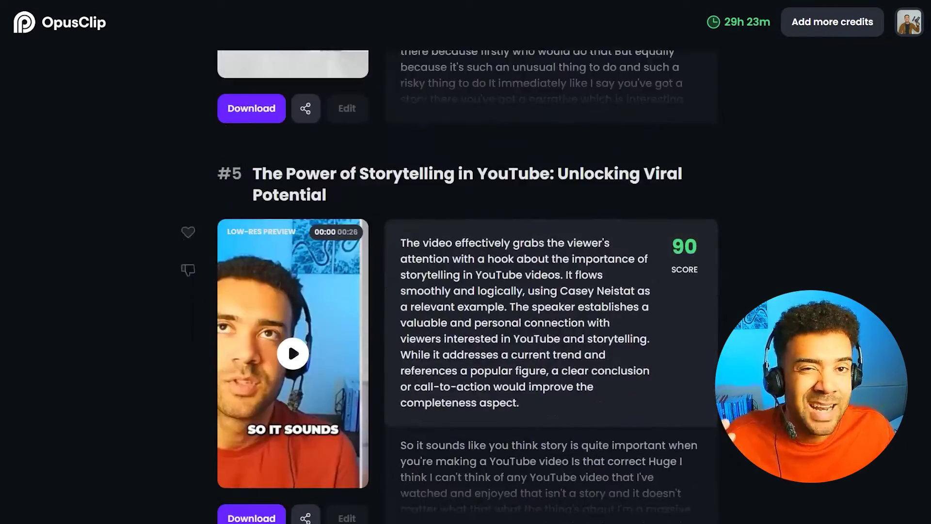
scroll(466, 262, down, 18)
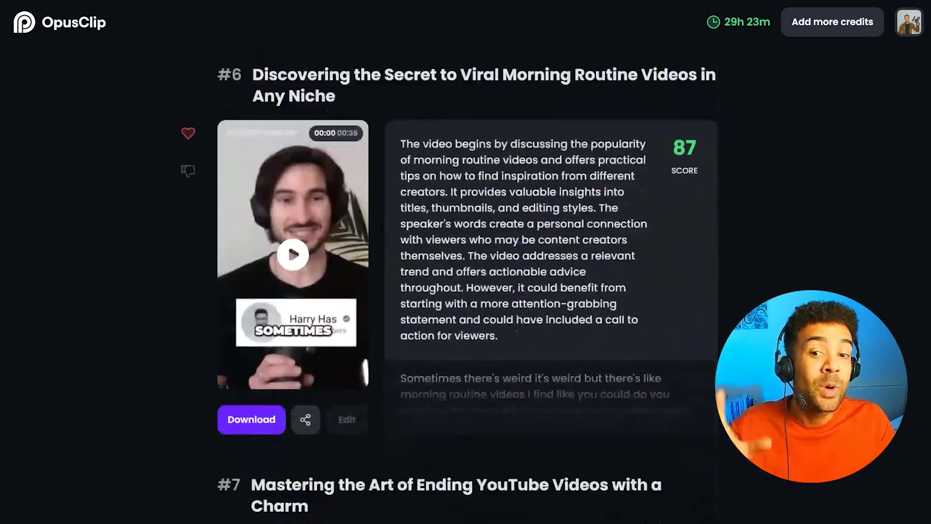
scroll(465, 261, down, 16)
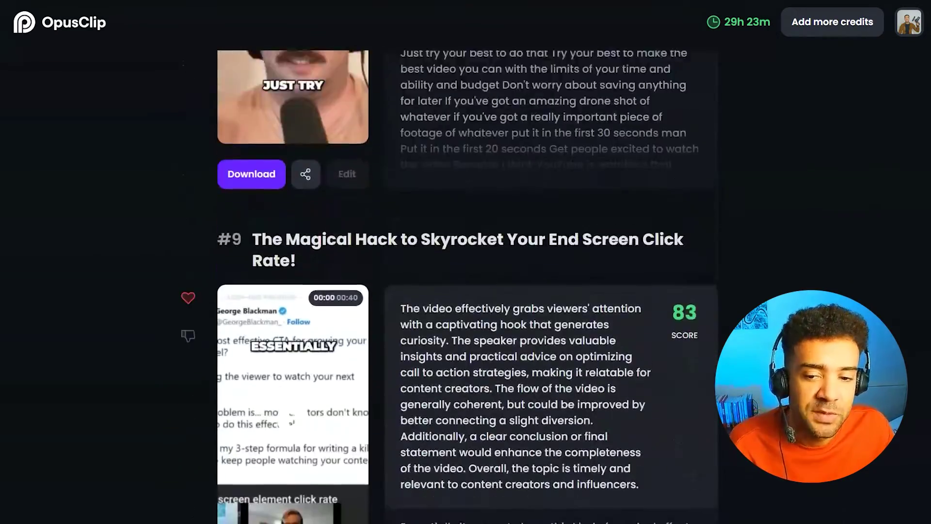
scroll(465, 262, down, 17)
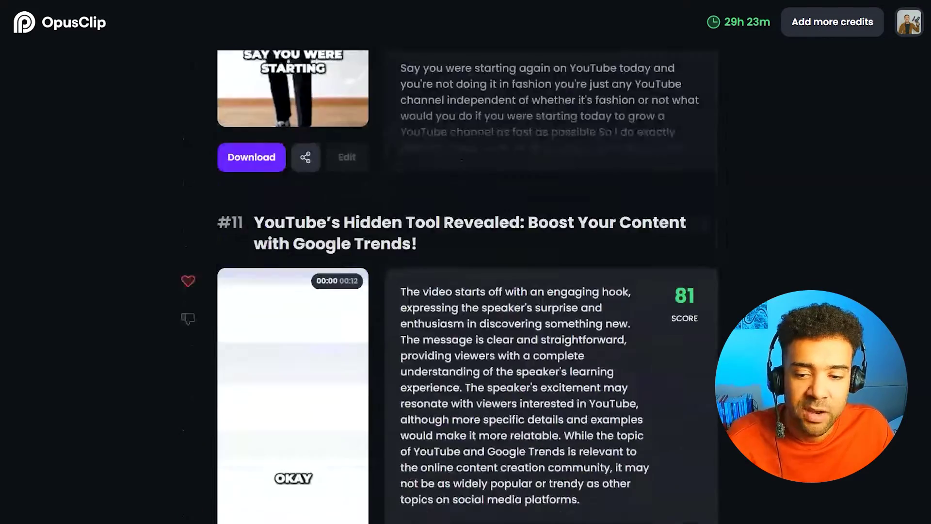
scroll(465, 262, down, 19)
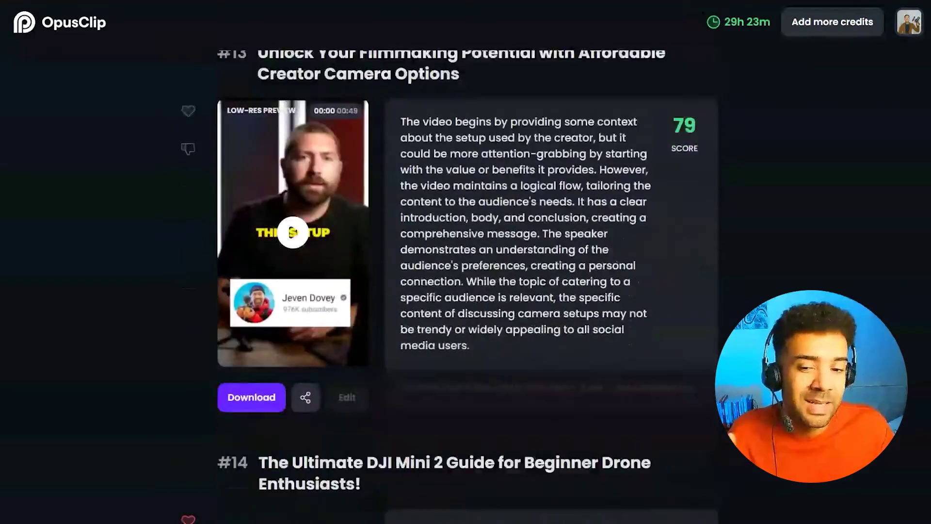
scroll(466, 261, down, 10)
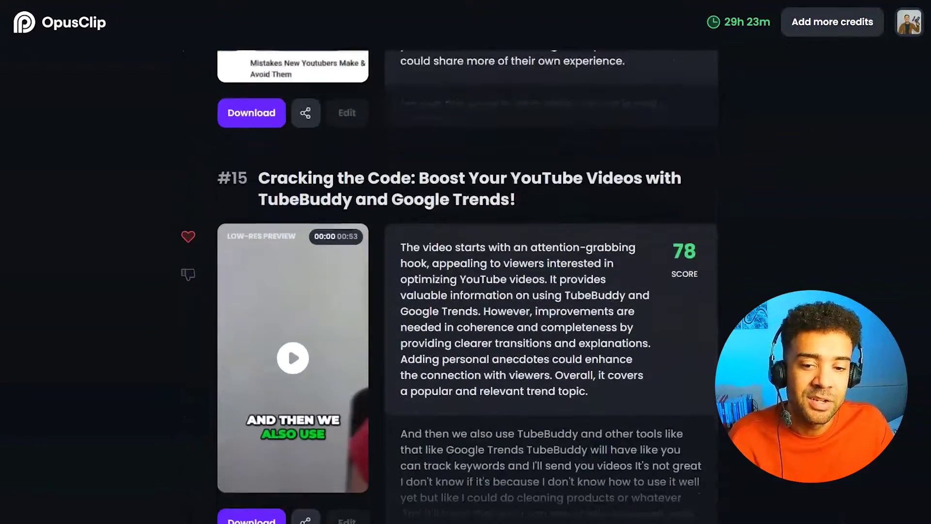
scroll(465, 262, down, 6)
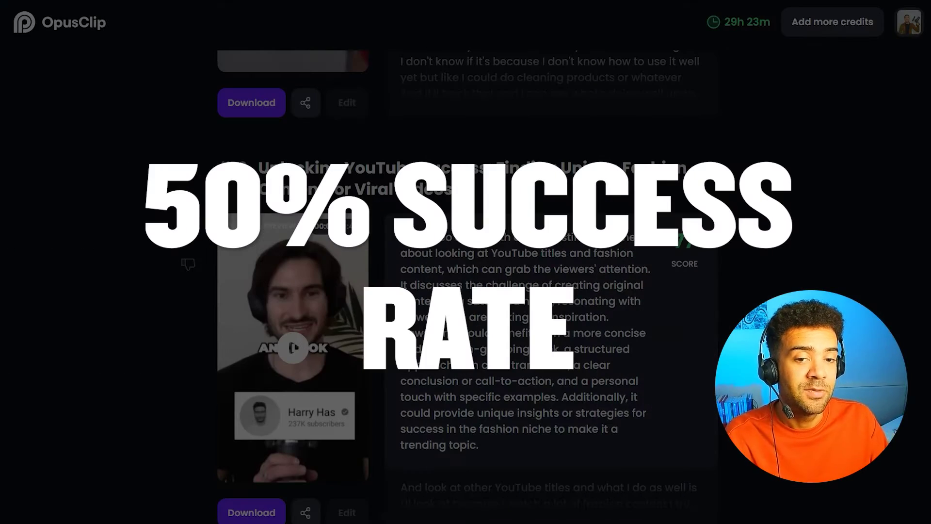
scroll(465, 262, down, 16)
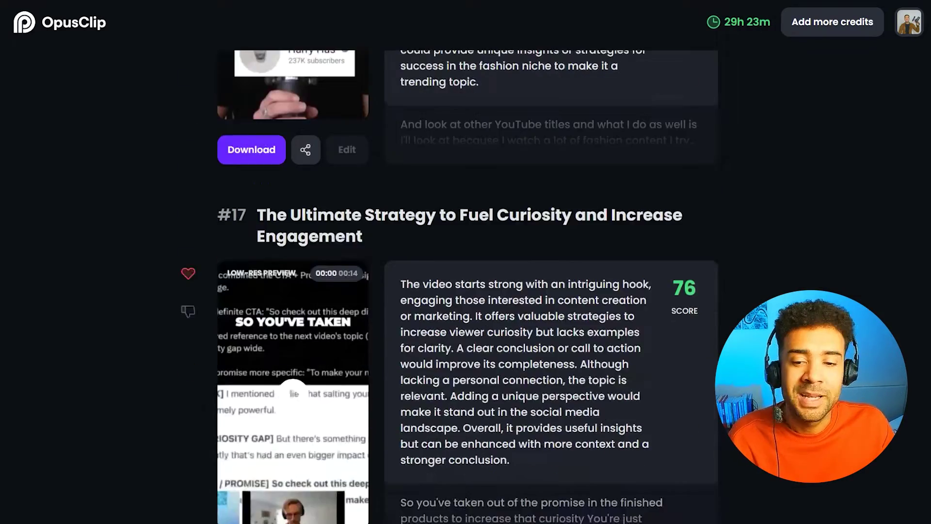
scroll(465, 262, down, 19)
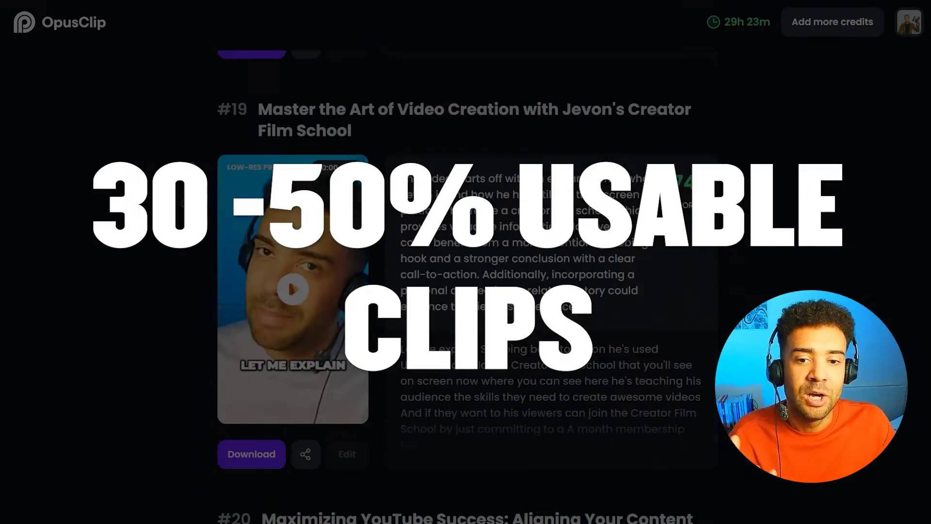
scroll(465, 262, down, 20)
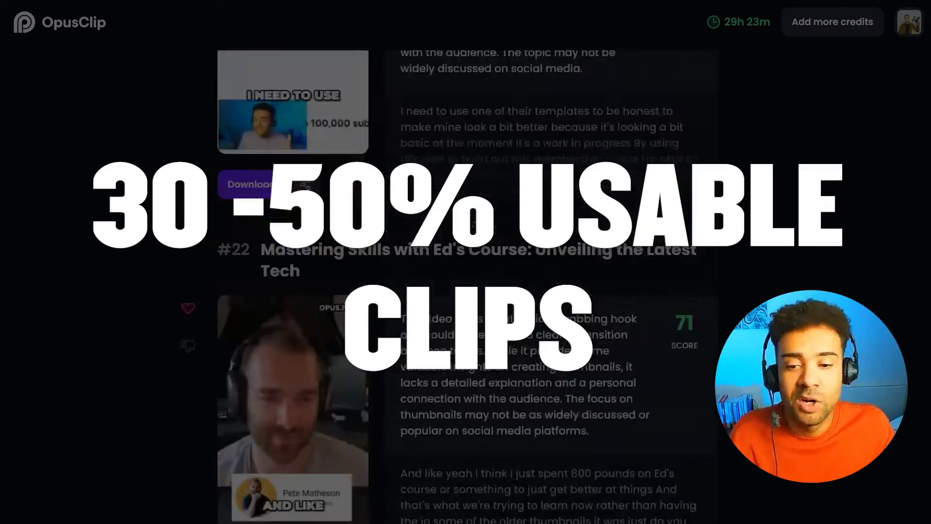
scroll(465, 262, up, 2)
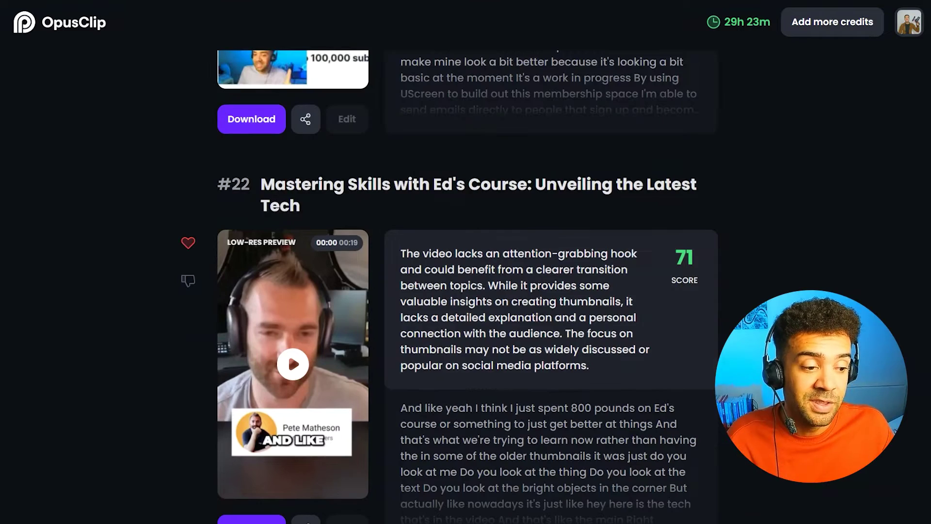
scroll(465, 262, up, 7)
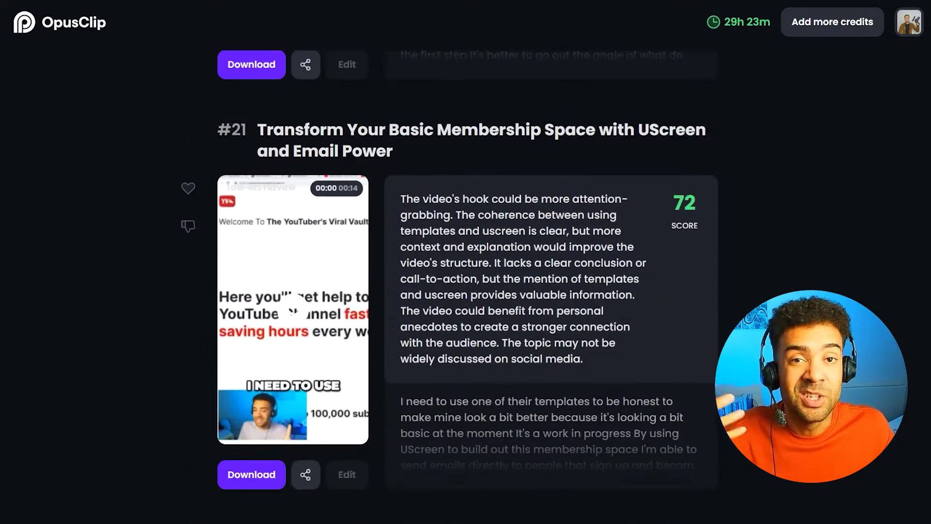
Step: Open clip #3 of the AI video-editing tool video for editing
scroll(466, 262, up, 20)
scroll(465, 262, down, 2)
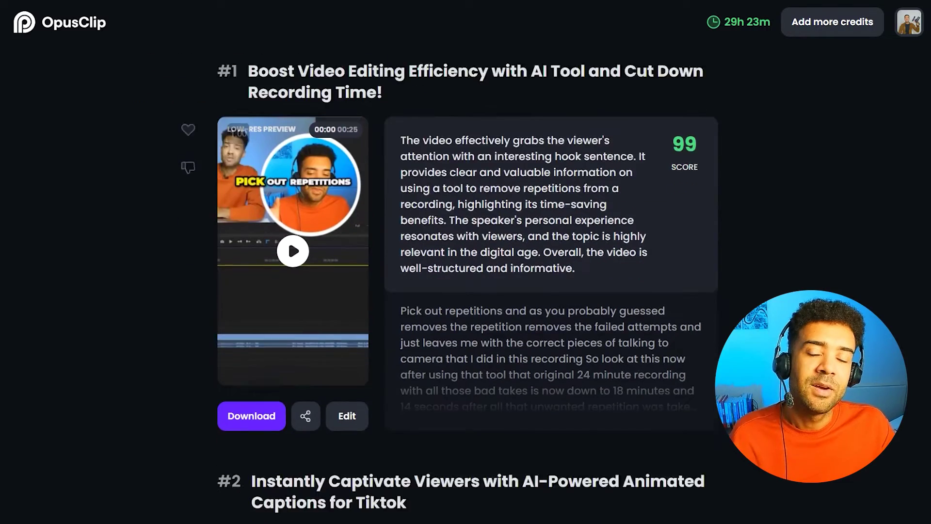
scroll(466, 262, down, 1)
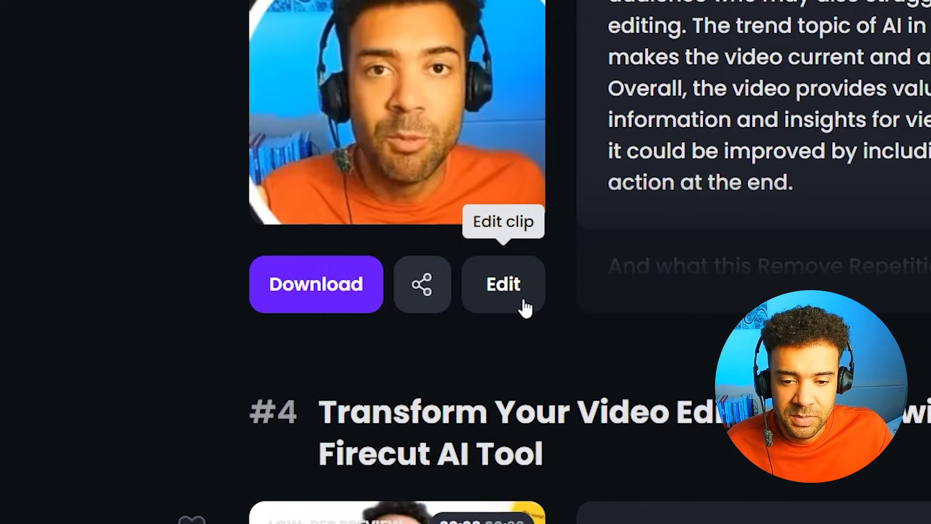
click(533, 288)
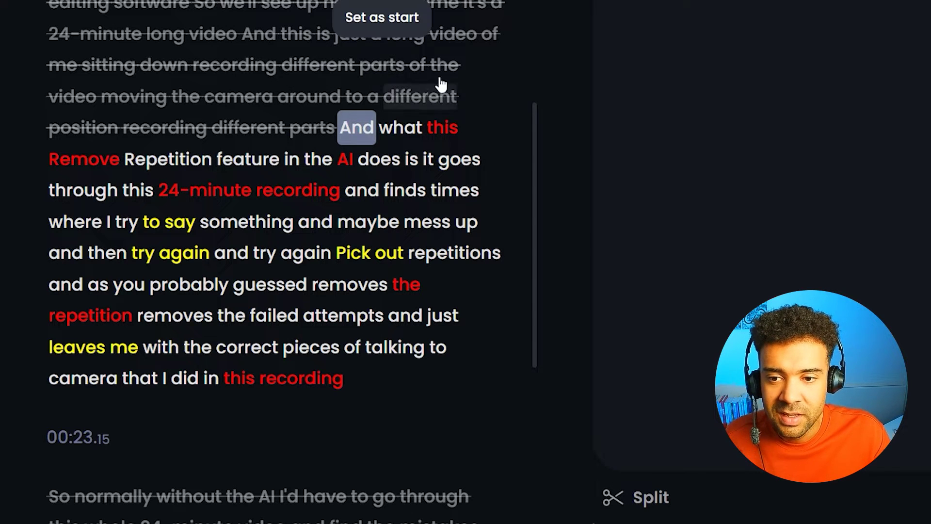
Step: Trim the clip in its transcript so it starts at "parts of the video" and ends at "removes the failed"
mouse_move(372, 55)
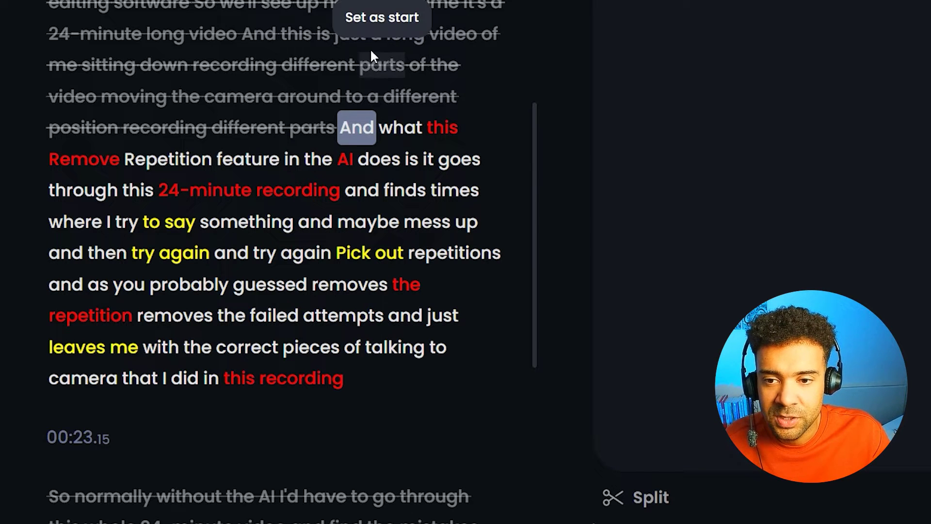
click(387, 21)
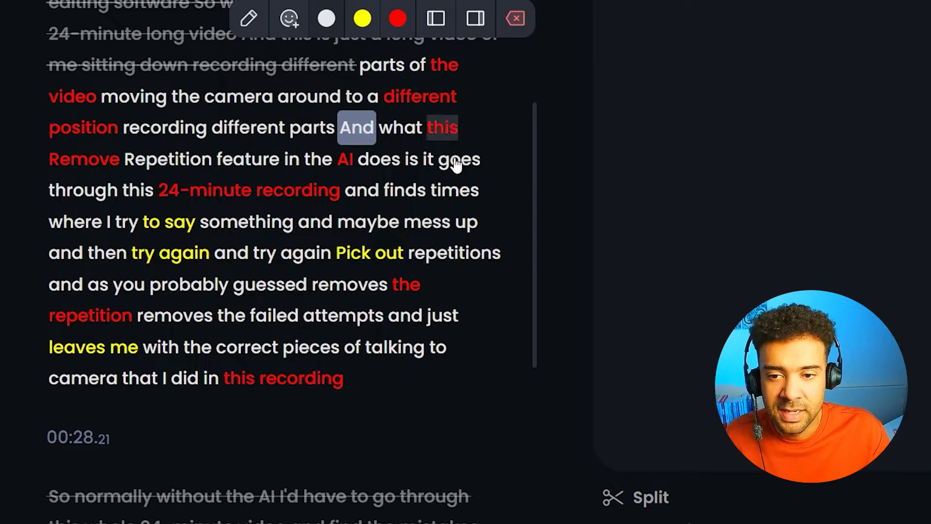
click(280, 322)
click(367, 269)
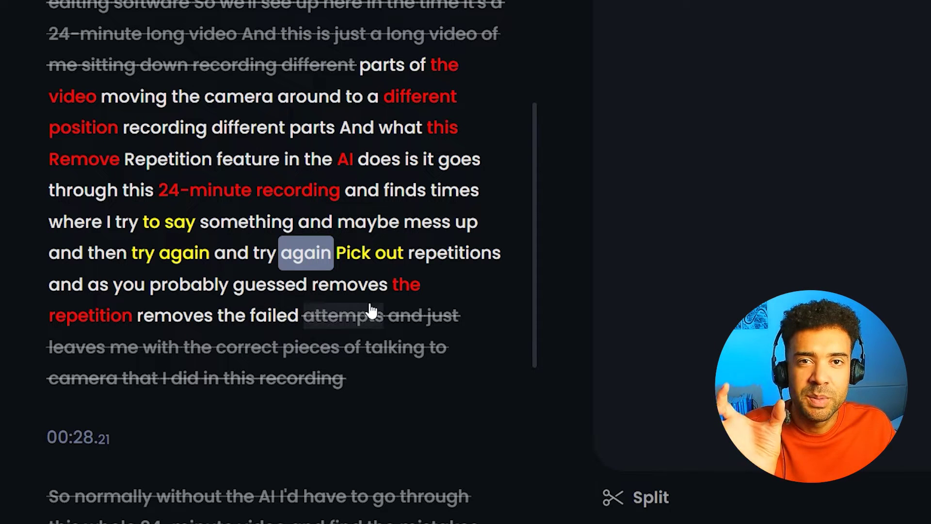
Step: Try cutting the words "this 24-minute recording and" from the middle of the transcript, and restore them
click(139, 194)
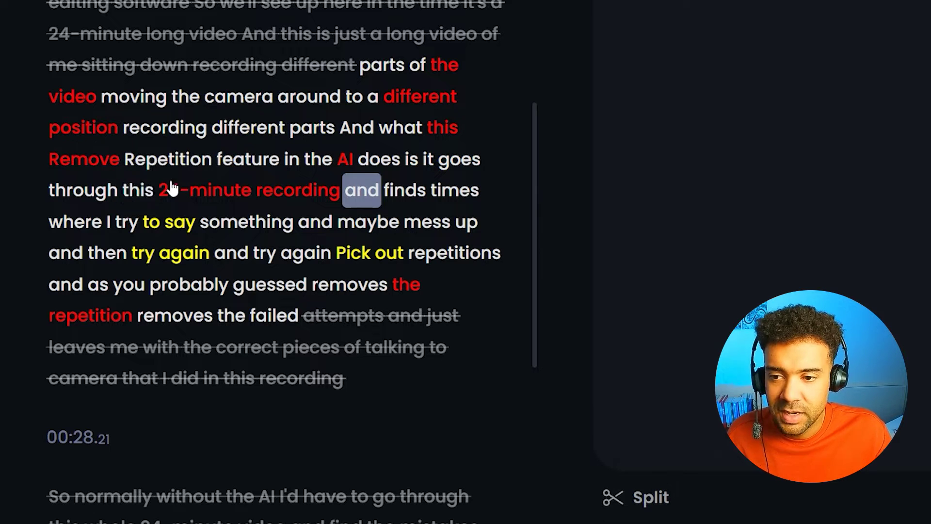
drag(164, 194, 339, 194)
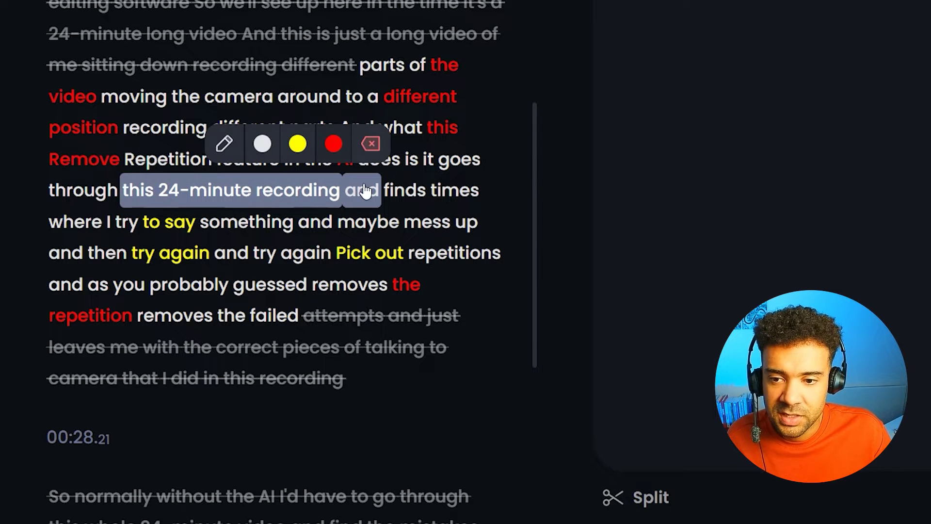
click(370, 145)
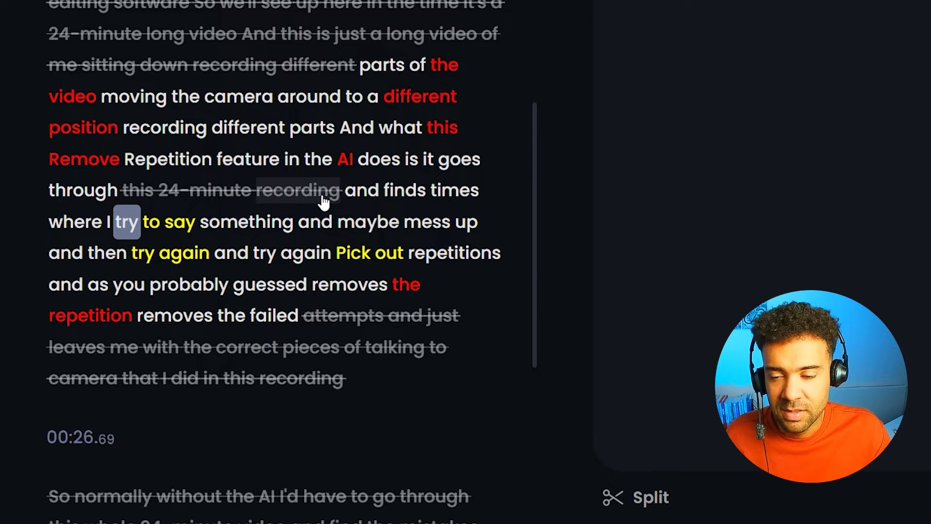
click(361, 194)
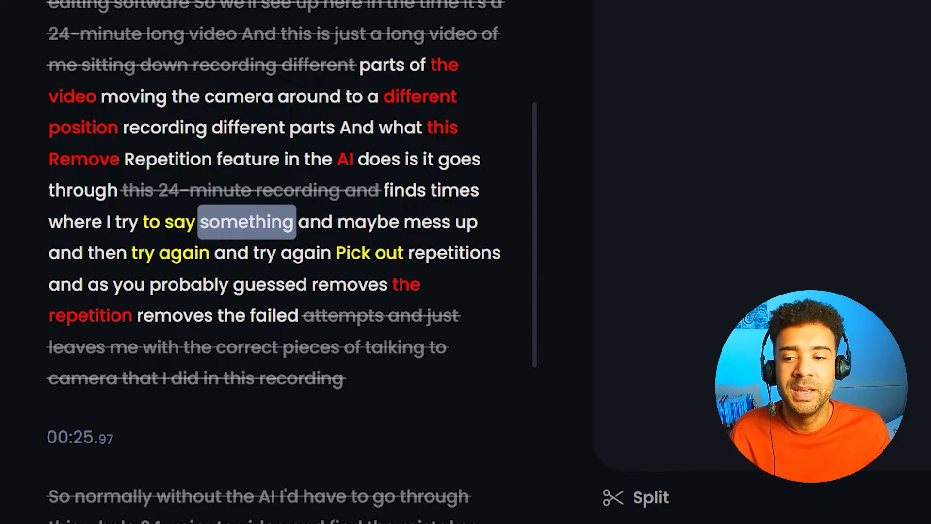
drag(368, 192, 124, 194)
click(137, 144)
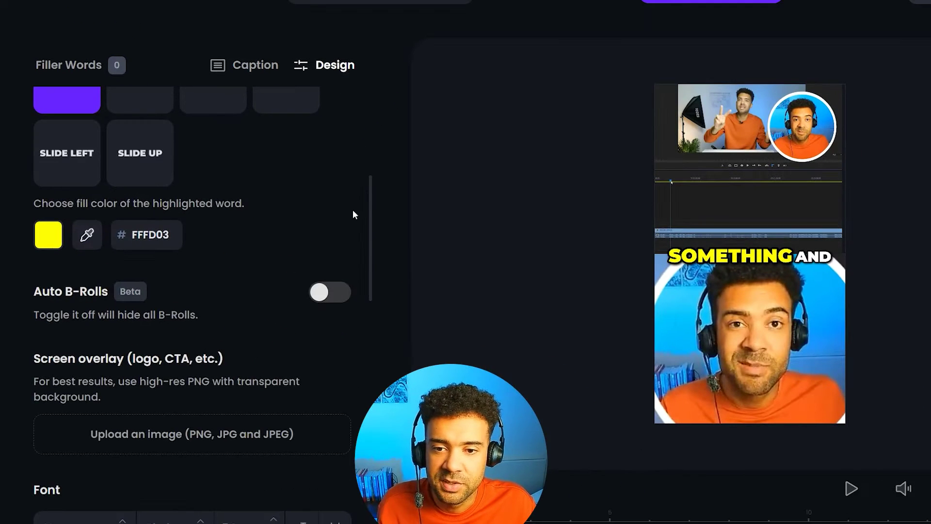
Step: Try the Top and Bottom caption positions and the three-line layout, returning to Middle and One Line
scroll(359, 216, up, 5)
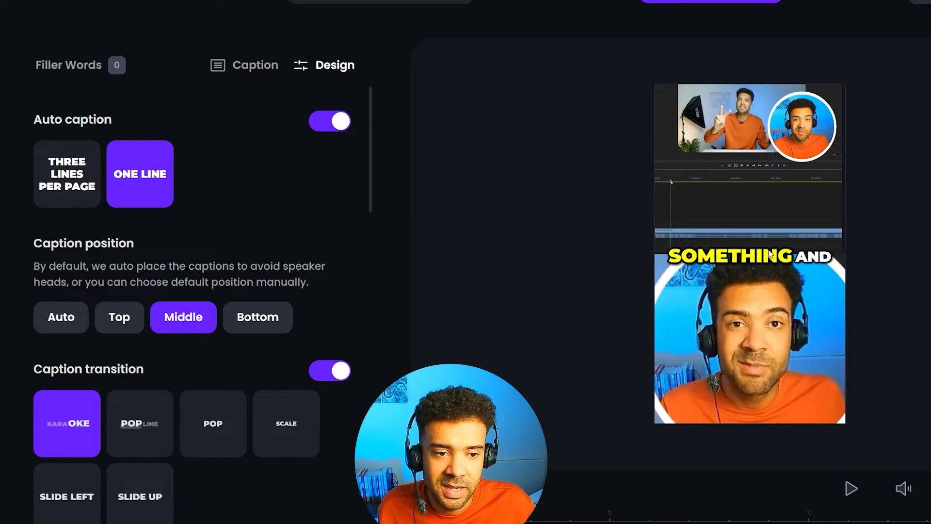
click(118, 321)
click(242, 319)
click(183, 320)
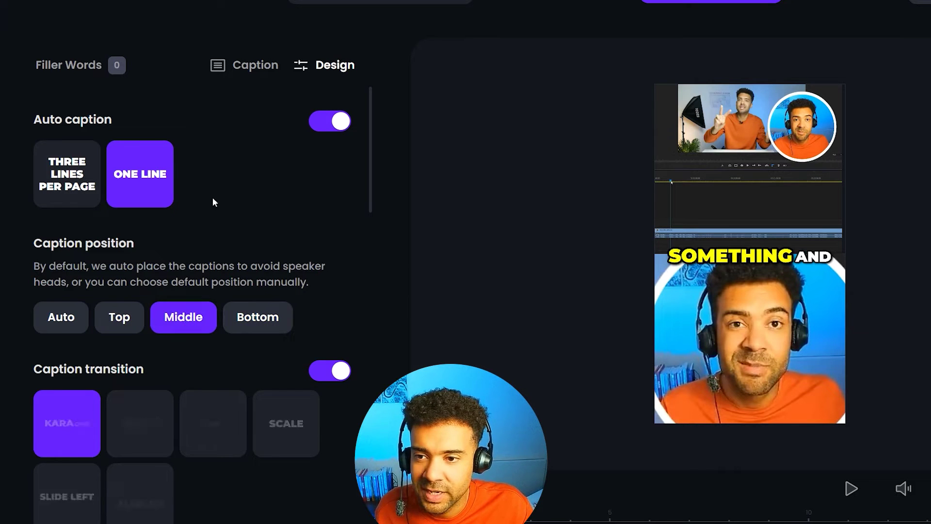
click(78, 184)
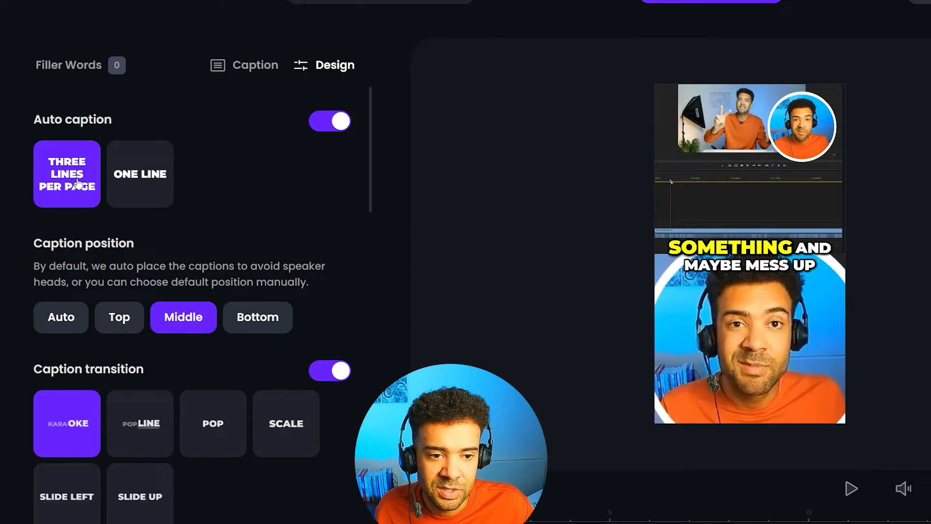
click(147, 200)
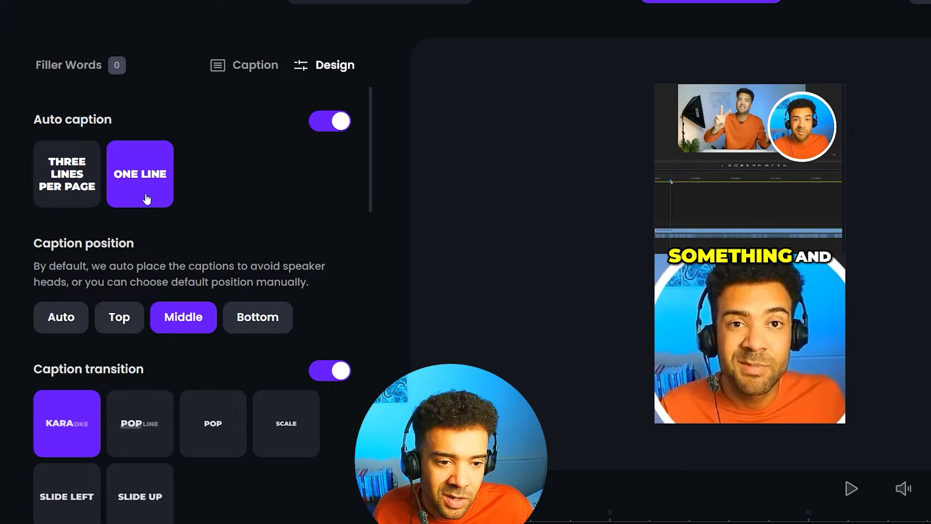
Step: Set the caption transition to Slide Up and look through the font, stroke and shadow settings
scroll(310, 286, down, 5)
click(138, 281)
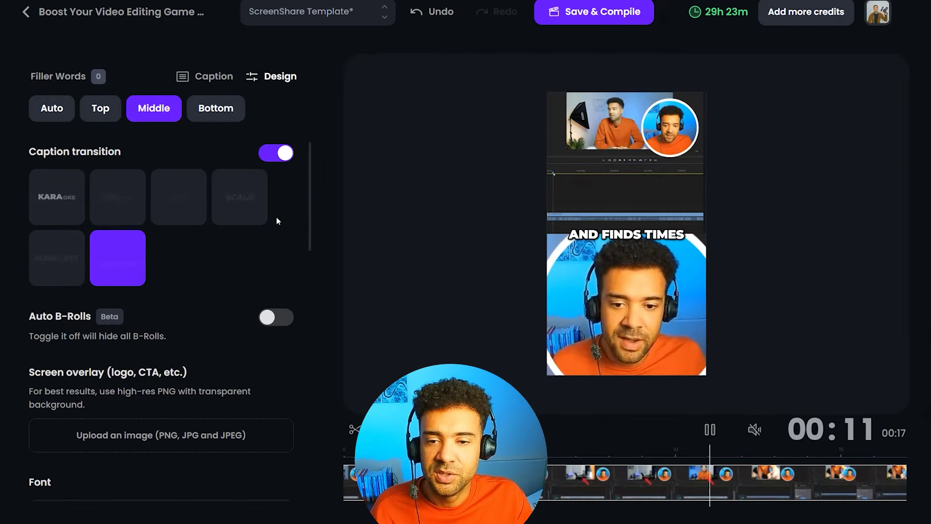
scroll(312, 204, down, 5)
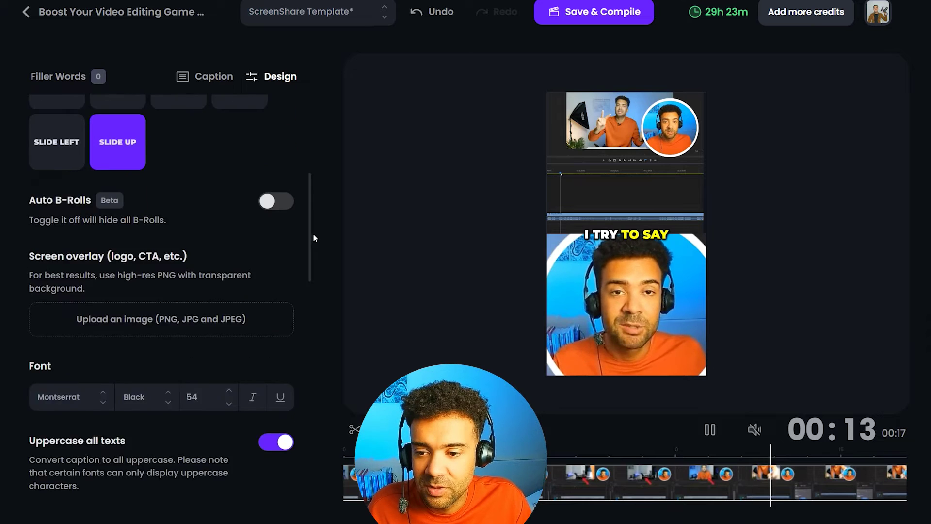
scroll(317, 266, down, 7)
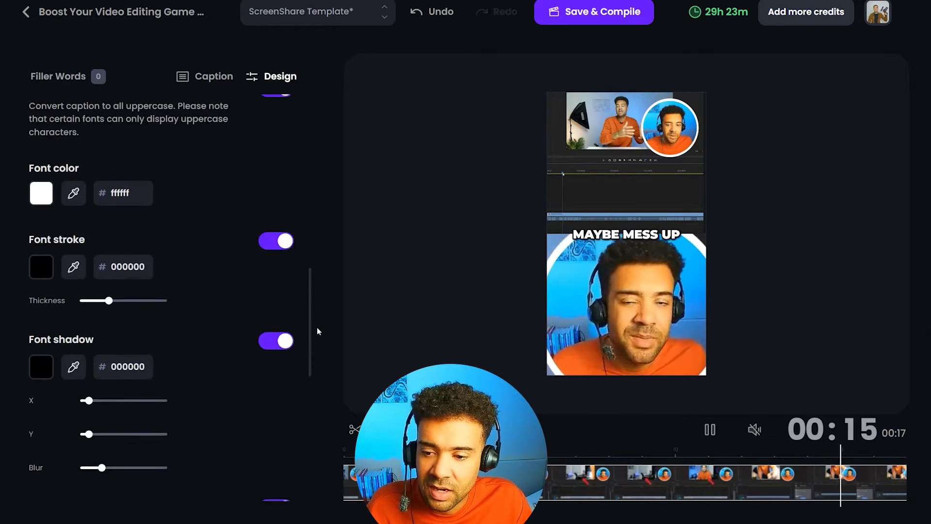
scroll(319, 359, down, 1)
scroll(318, 349, up, 1)
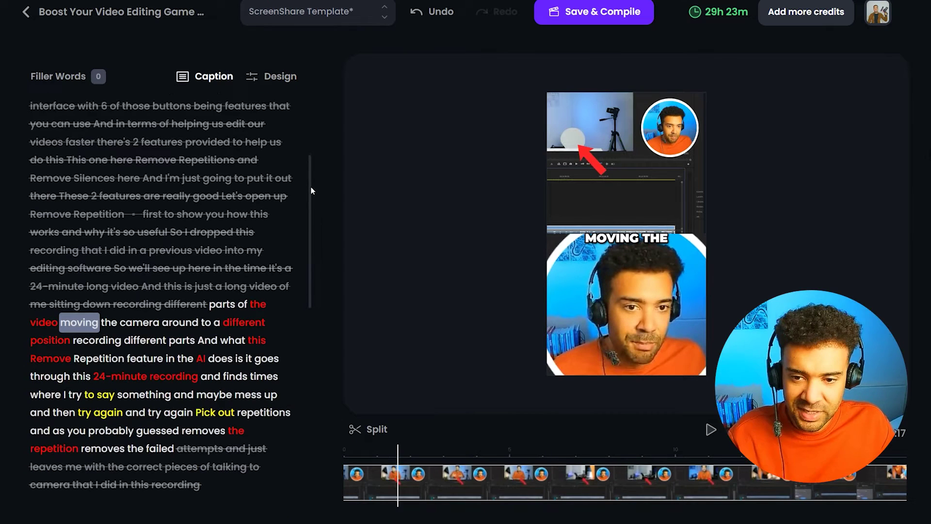
Step: Review the clip's transcript and the caption design options, from the font settings down to the keyword highlighter and layout settings
scroll(311, 213, down, 3)
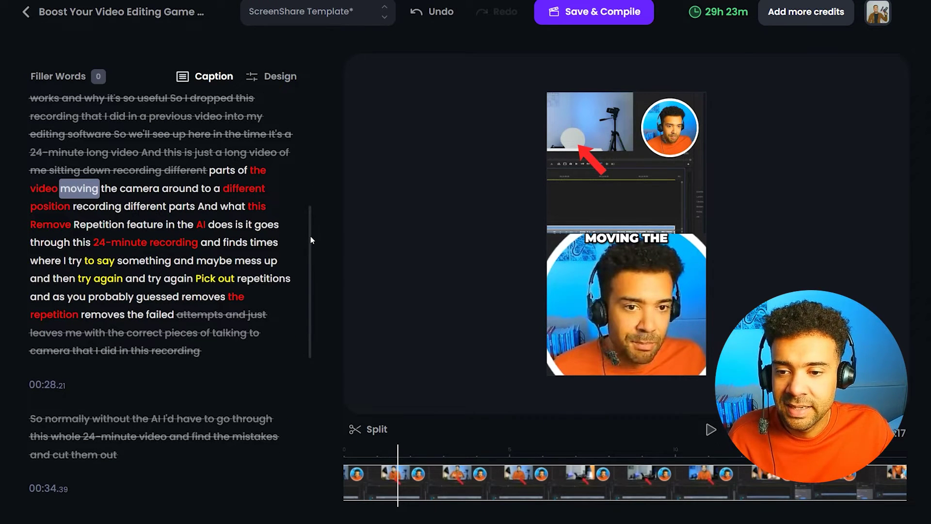
click(280, 79)
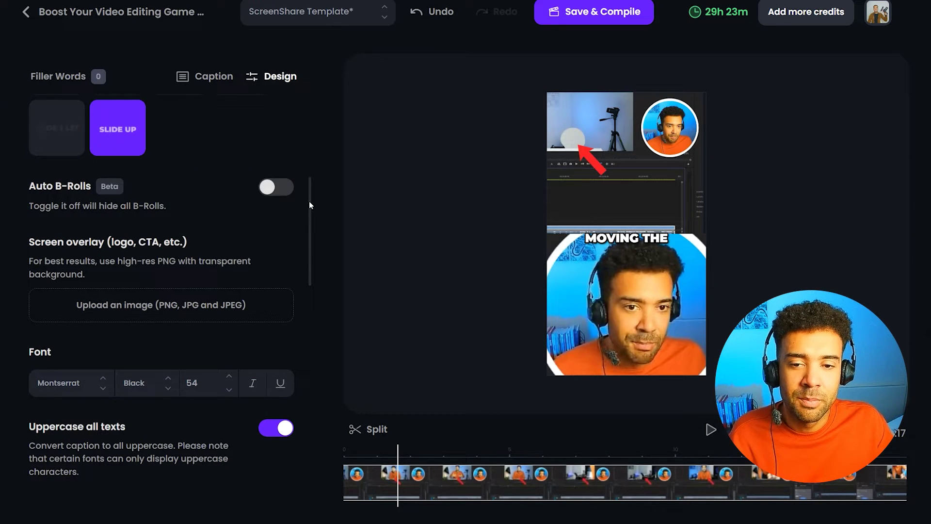
drag(309, 200, 313, 269)
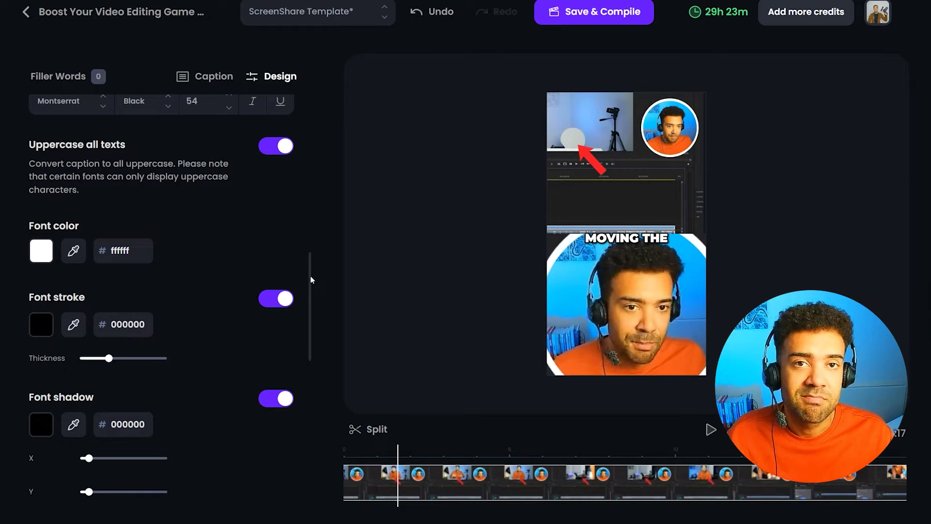
drag(310, 273, 310, 230)
scroll(160, 291, down, 12)
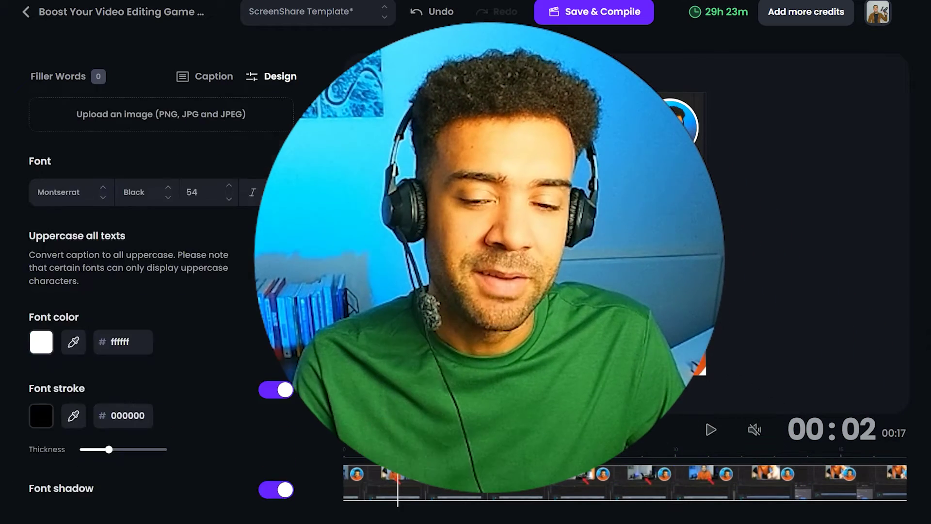
scroll(160, 291, down, 3)
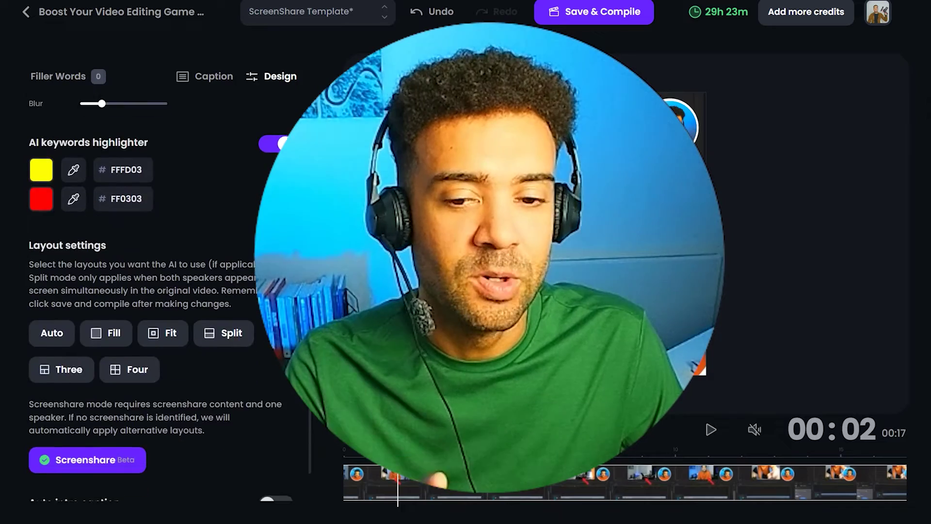
scroll(160, 290, down, 1)
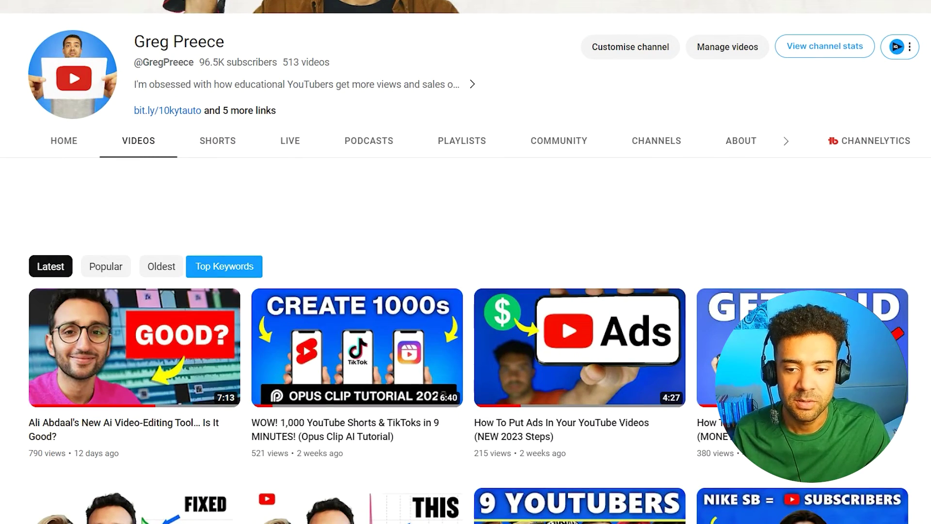
Step: Switch to YouTube, play "Ali Abdaal's New Ai Video-Editing Tool... Is It Good?", skip ahead to the Remove repetition part and pause it
click(108, 428)
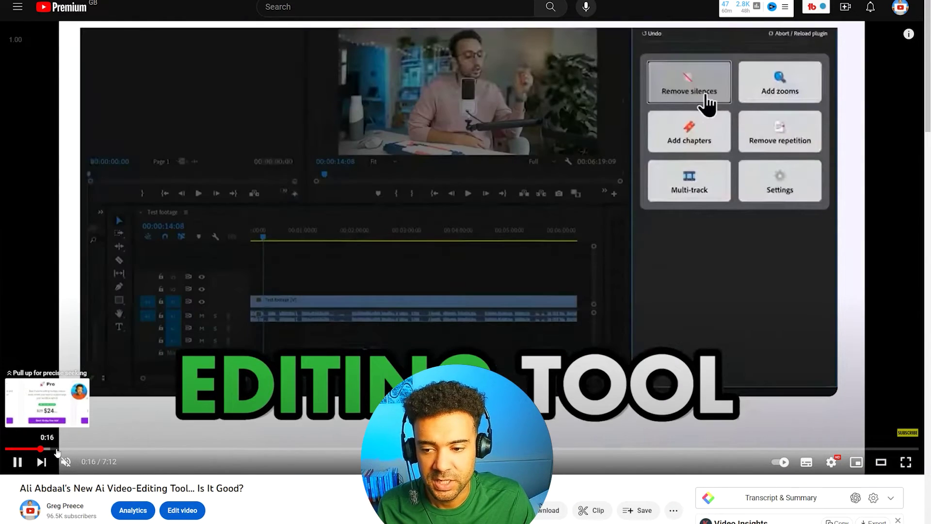
click(42, 449)
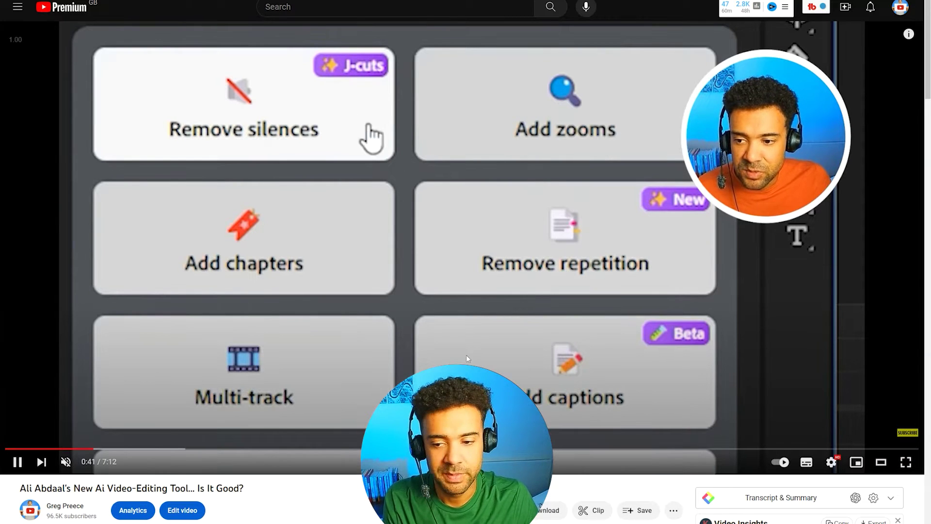
click(139, 448)
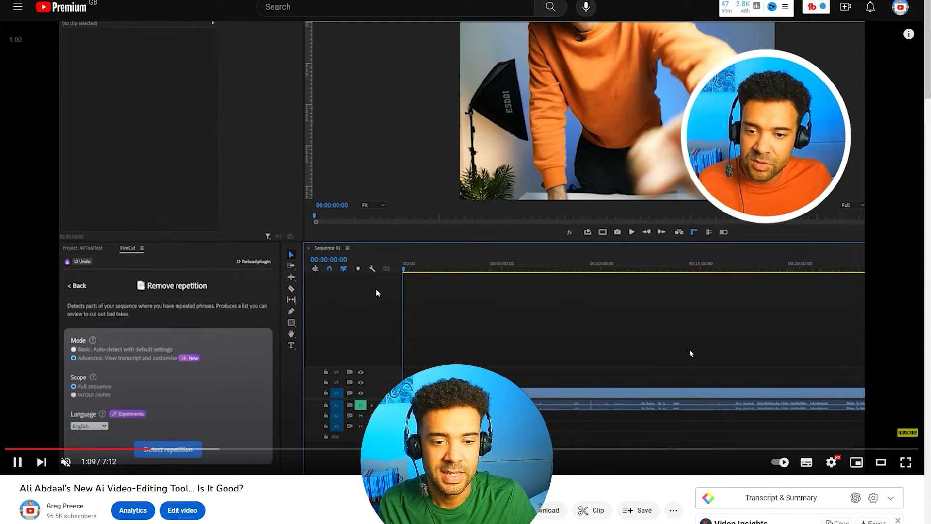
click(18, 463)
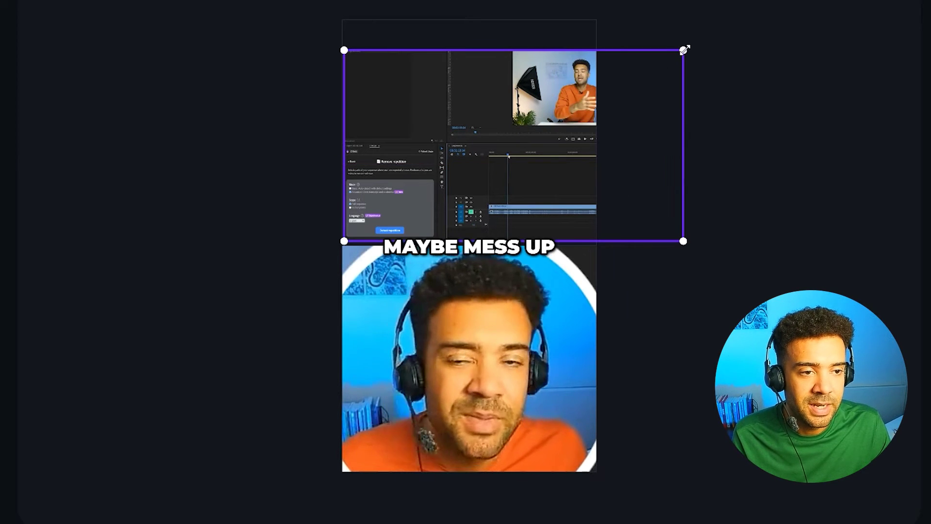
Step: Resize and reposition the screen-recording layer so its timeline and video preview fill the area above the speaker
drag(683, 50, 609, 91)
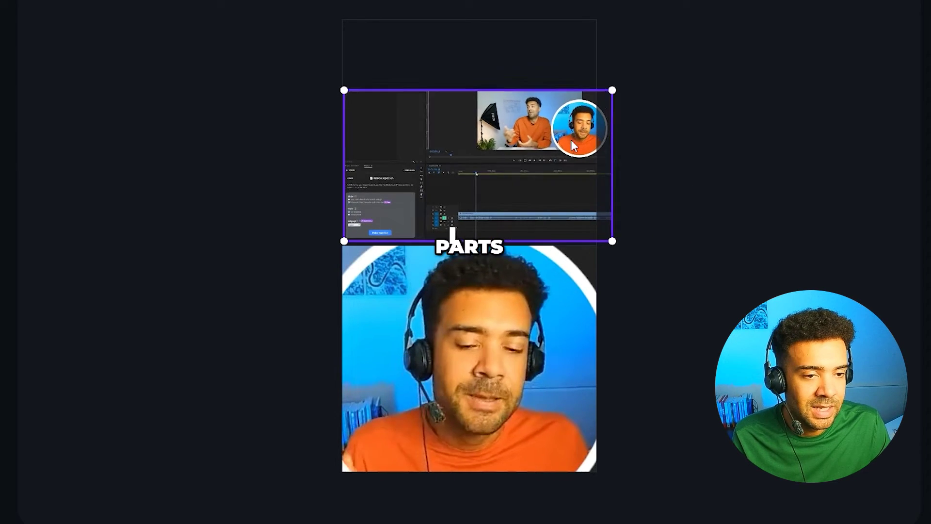
drag(568, 137, 569, 118)
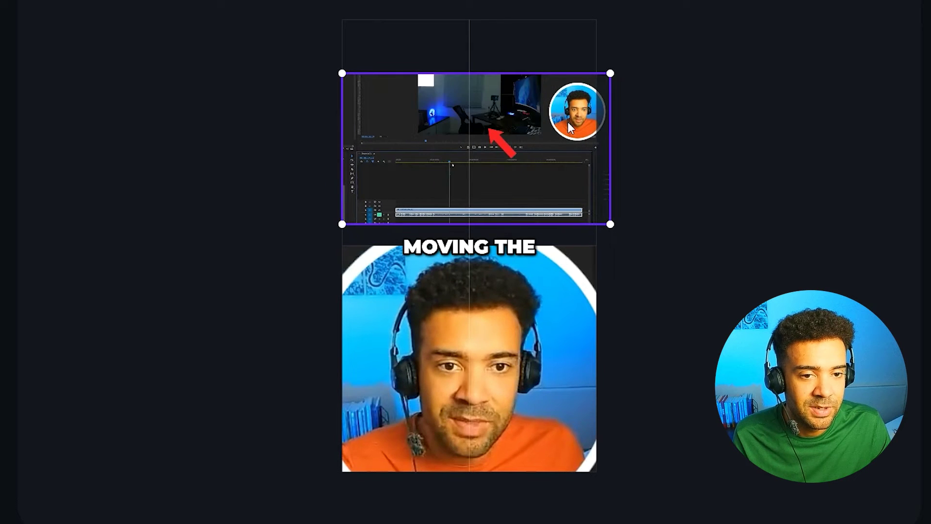
drag(609, 75, 727, 5)
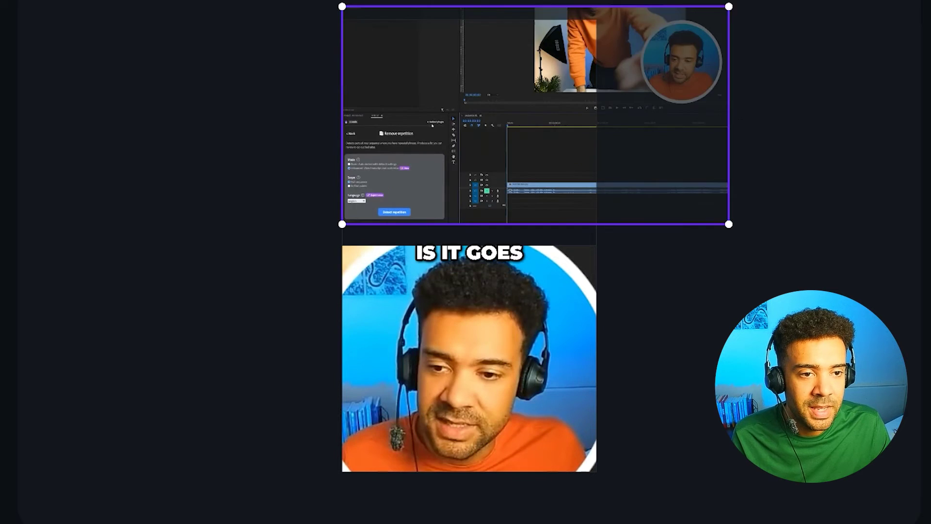
drag(582, 92, 507, 107)
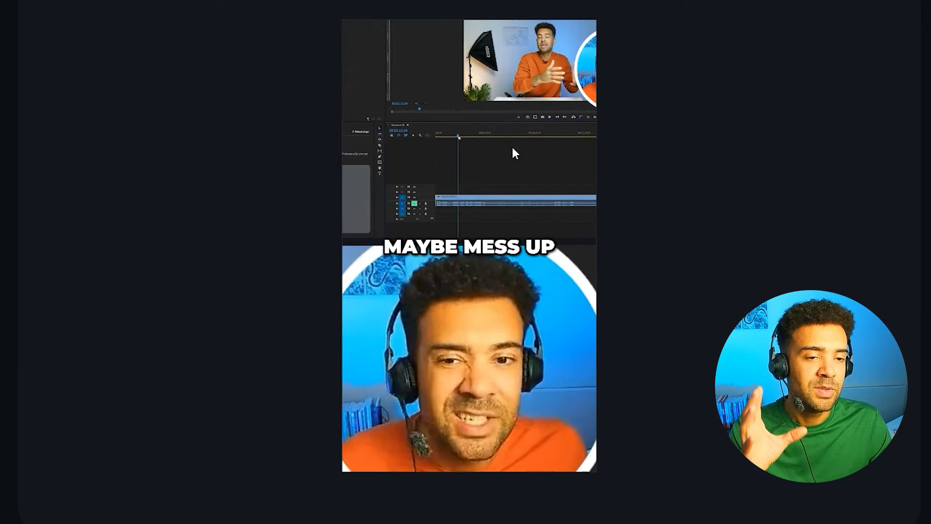
click(521, 166)
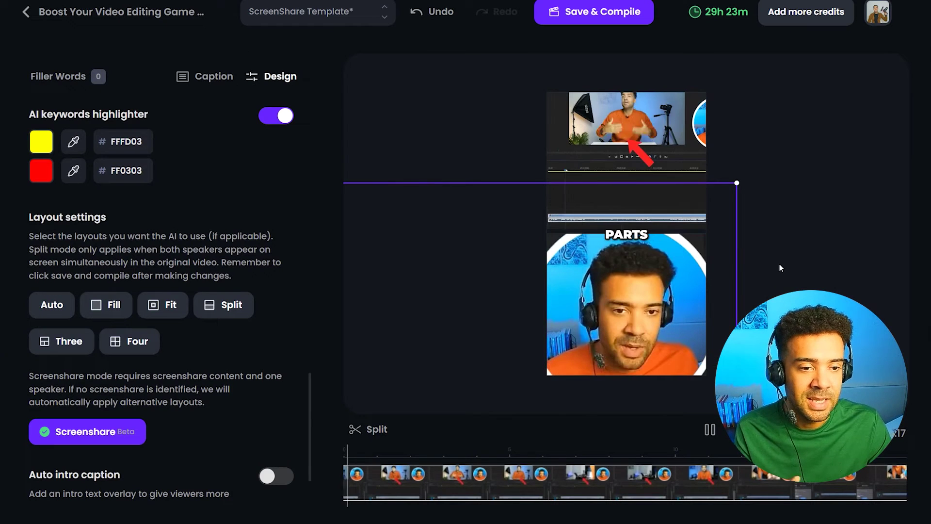
scroll(304, 353, down, 2)
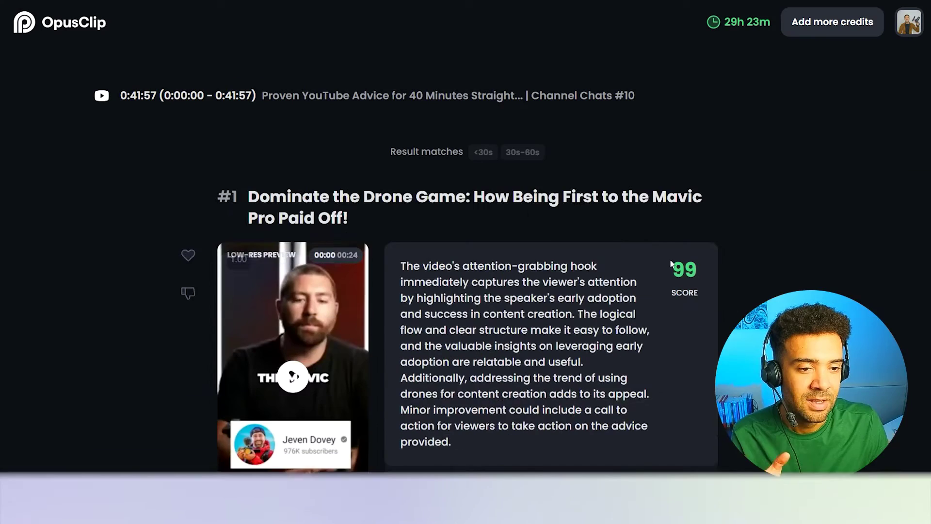
Step: Review the top five ranked clips of "Proven YouTube Advice for 40 Minutes Straight...", comparing their viral scores and the AI's written explanations
scroll(676, 316, down, 6)
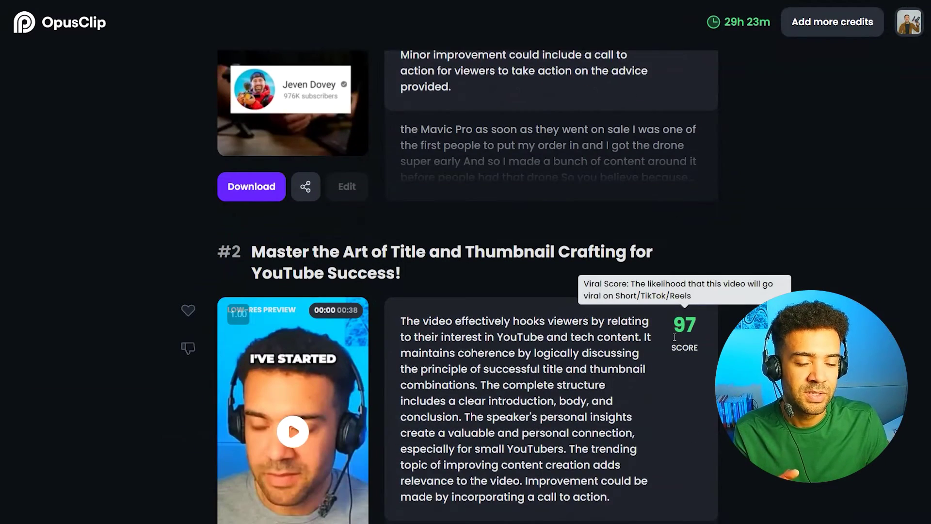
scroll(674, 336, down, 7)
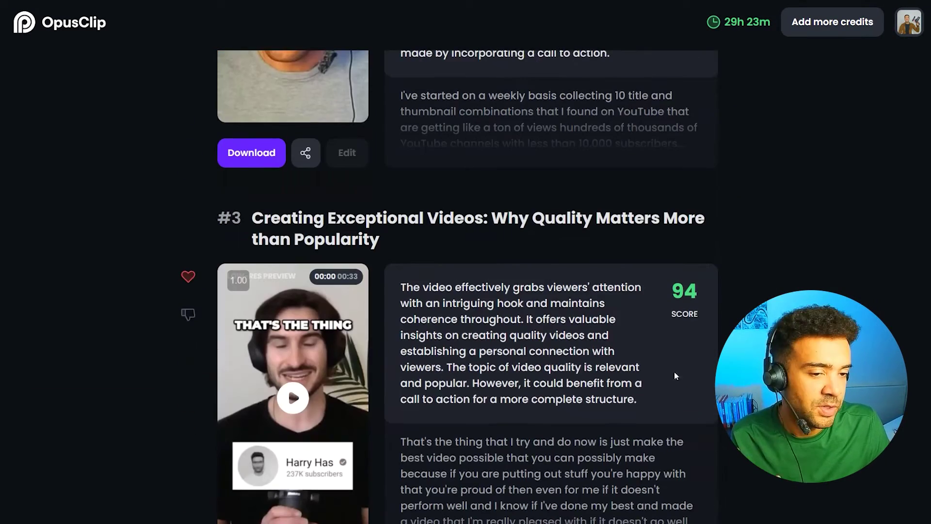
scroll(675, 363, down, 3)
scroll(684, 364, up, 15)
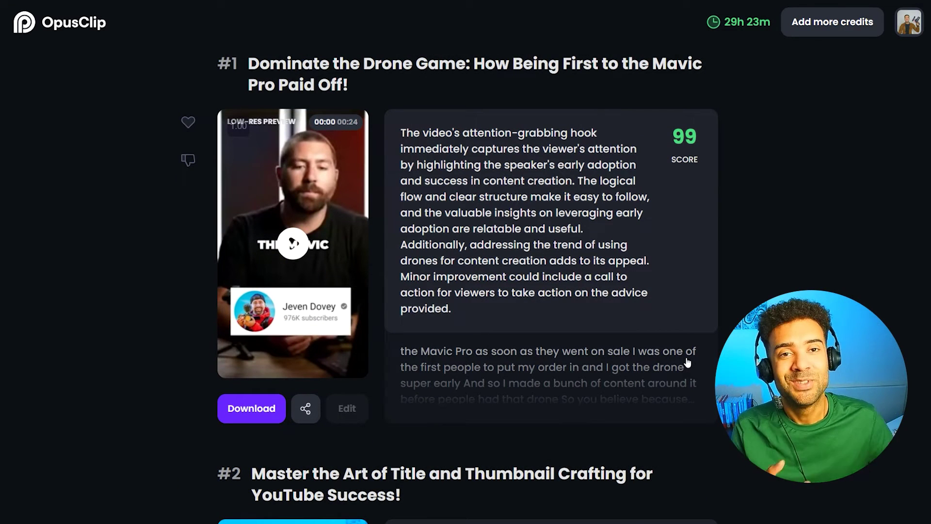
mouse_move(681, 134)
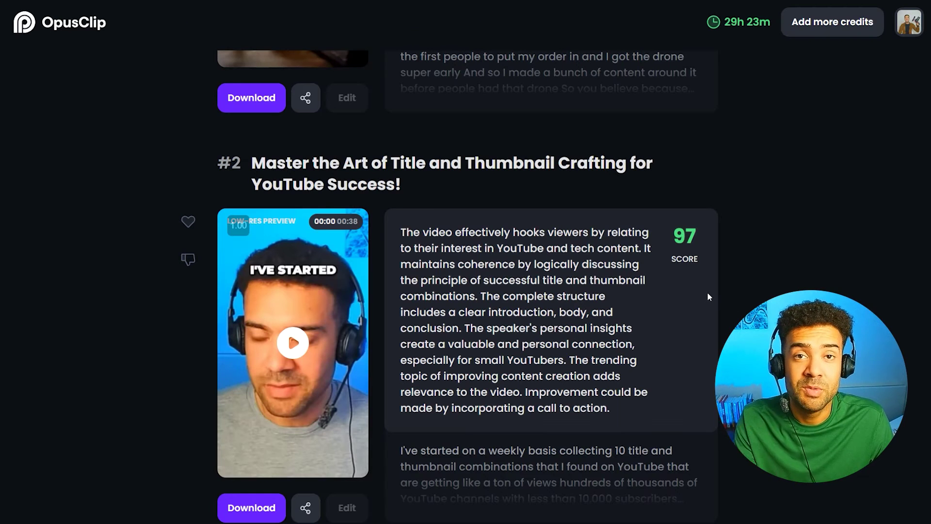
scroll(706, 290, down, 6)
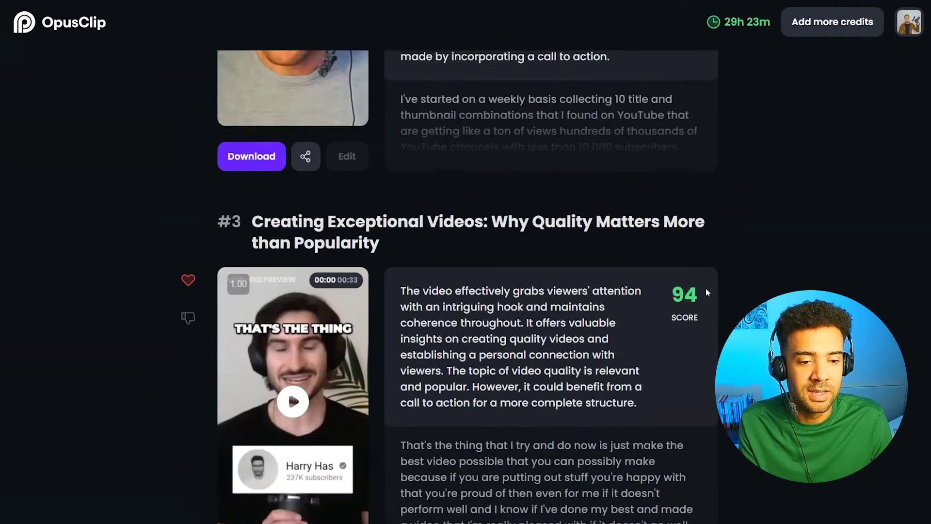
scroll(706, 311, down, 8)
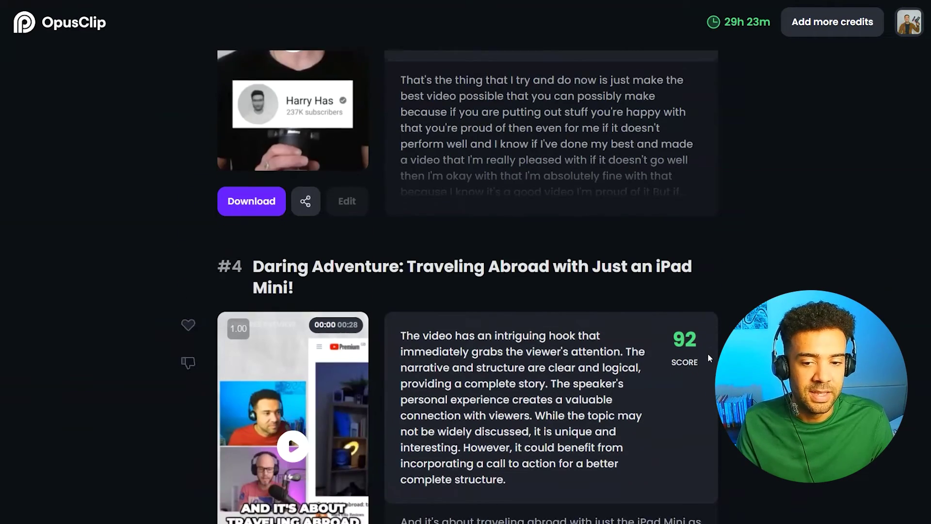
scroll(708, 358, down, 3)
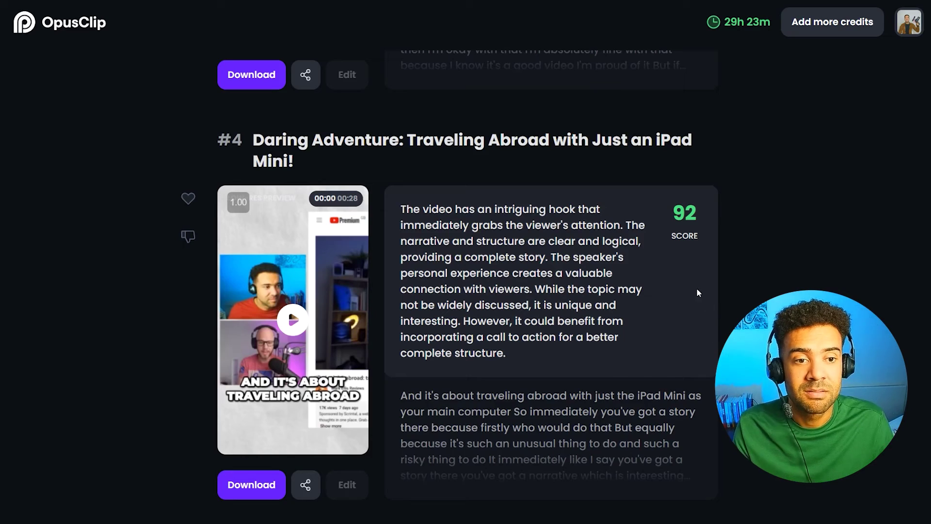
scroll(696, 288, down, 7)
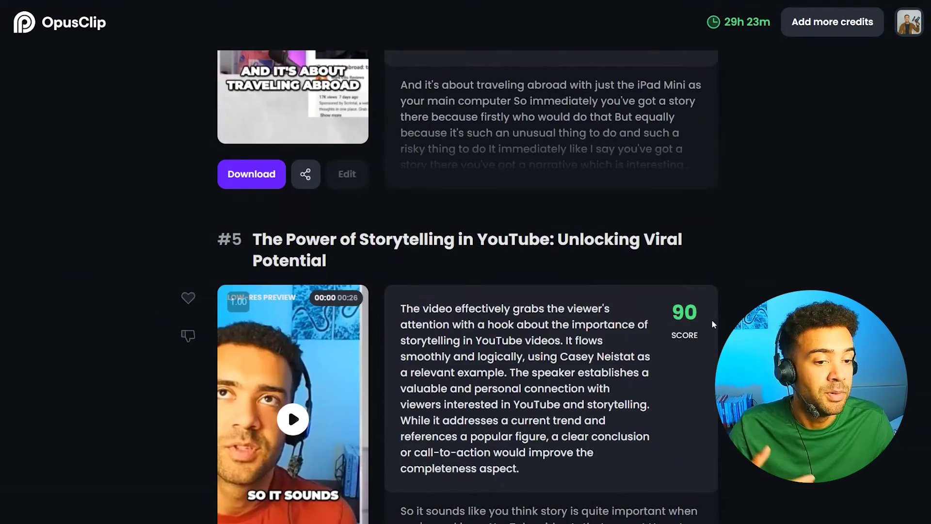
scroll(711, 319, down, 5)
scroll(713, 320, up, 12)
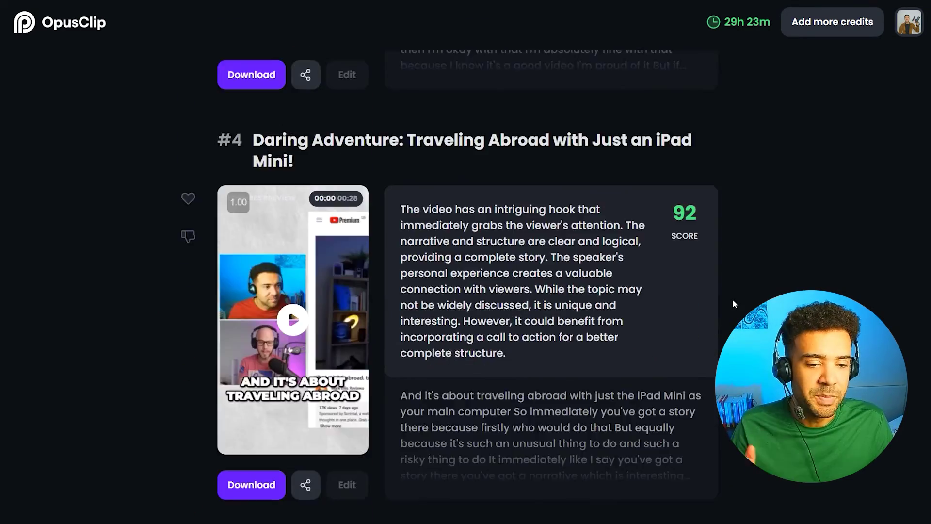
scroll(733, 304, down, 6)
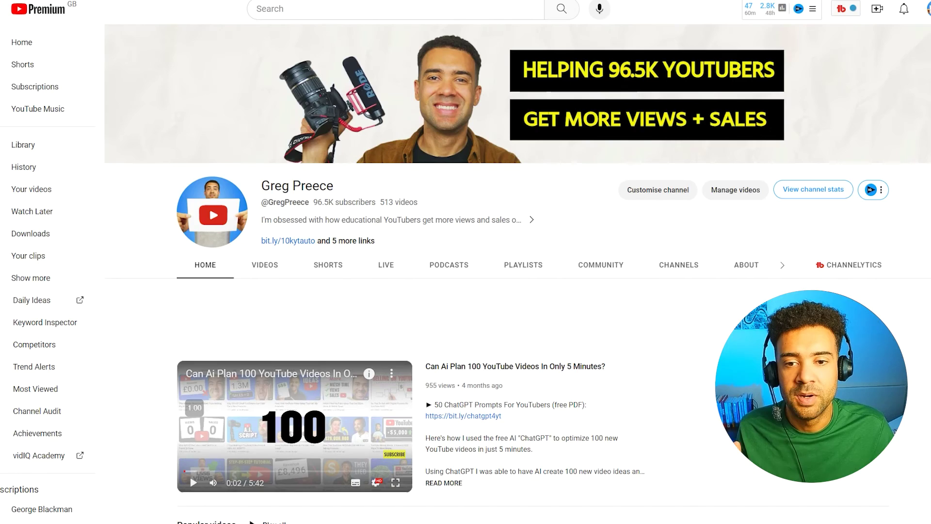
Step: Switch to the YouTube channel page, open its Shorts and examine the published clips' titles, caption styles and view counts
scroll(215, 151, down, 3)
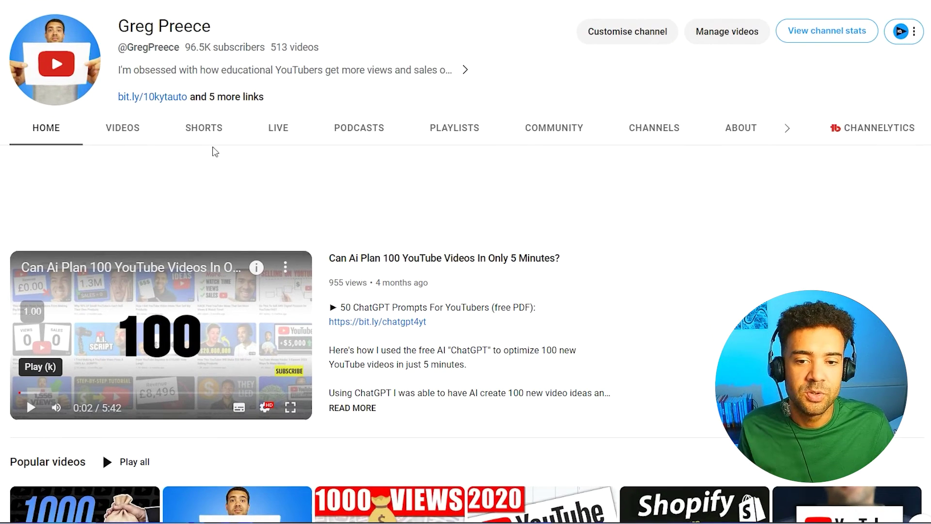
scroll(215, 152, down, 2)
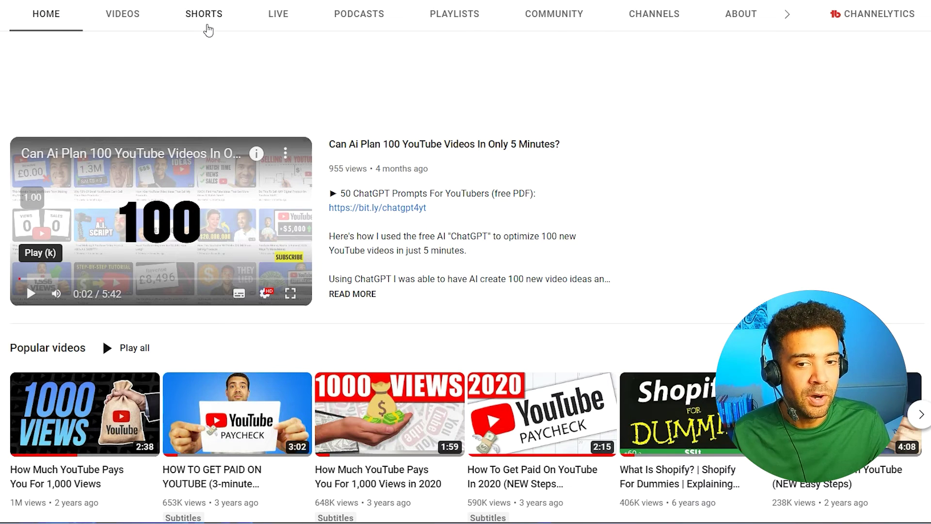
click(197, 20)
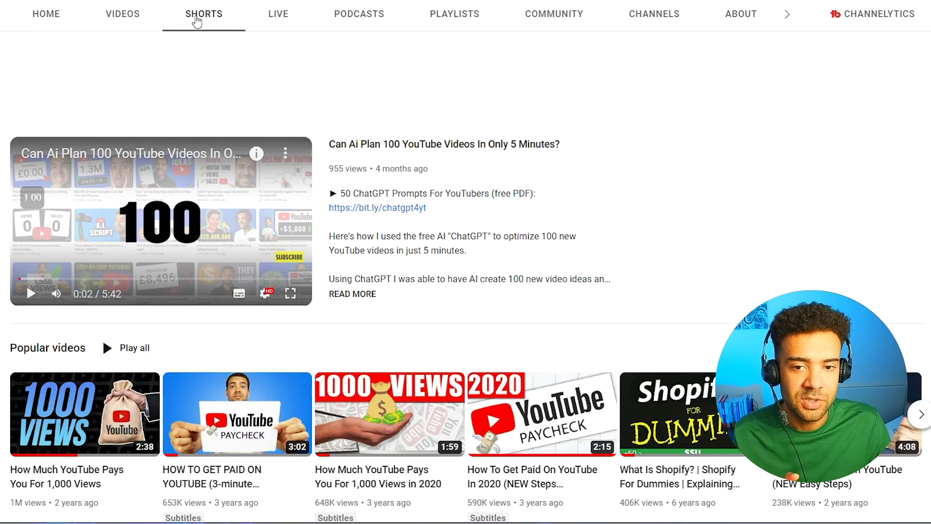
scroll(466, 262, down, 6)
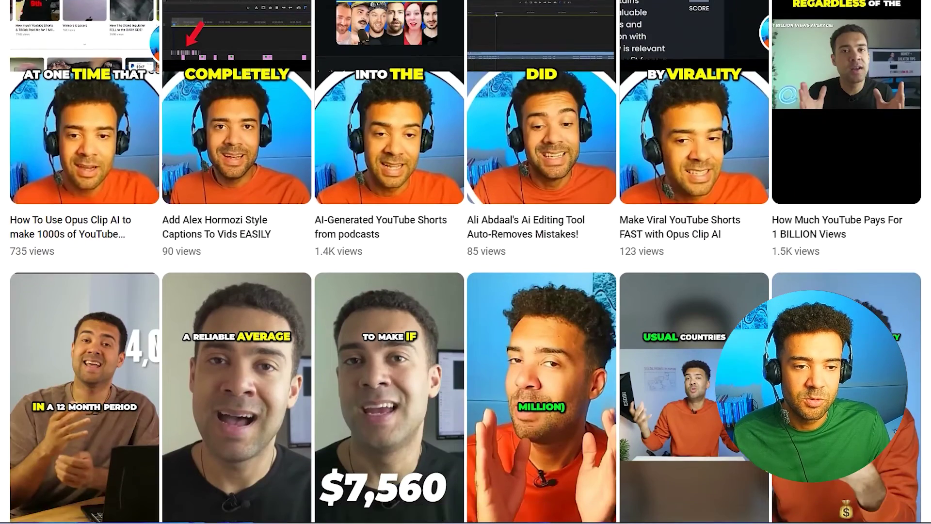
scroll(922, 120, down, 1)
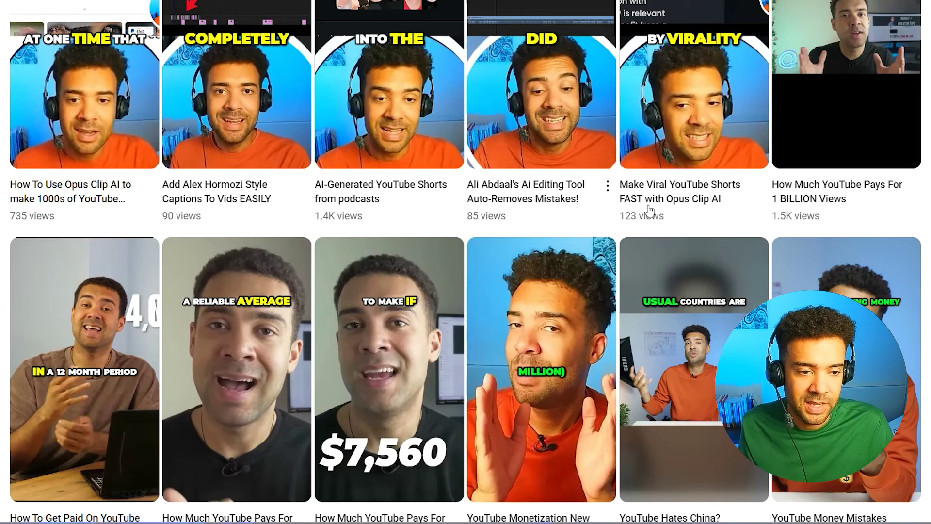
scroll(465, 262, down, 8)
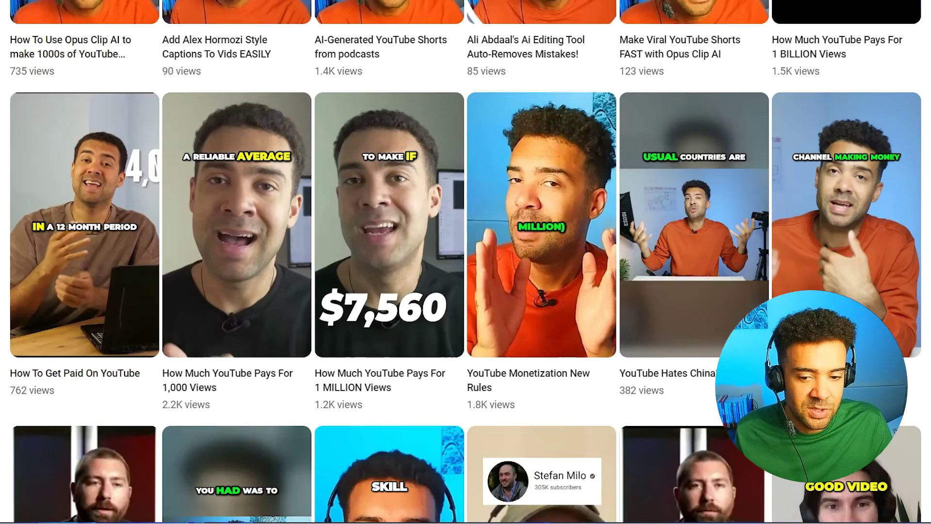
scroll(465, 261, down, 1)
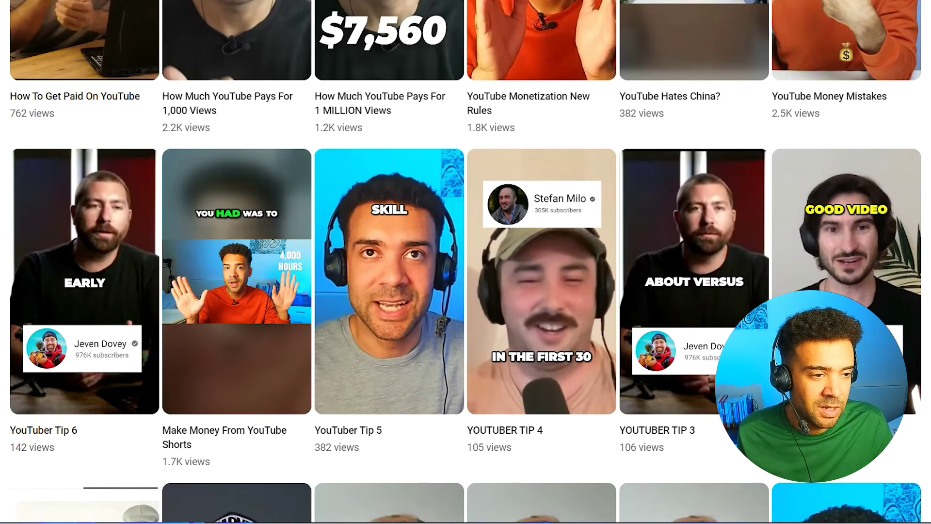
scroll(466, 262, down, 14)
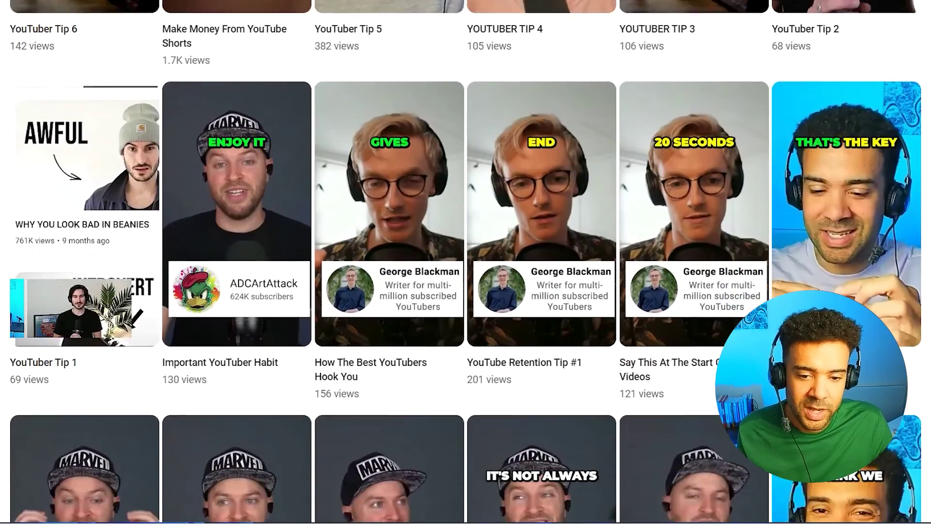
scroll(465, 261, down, 4)
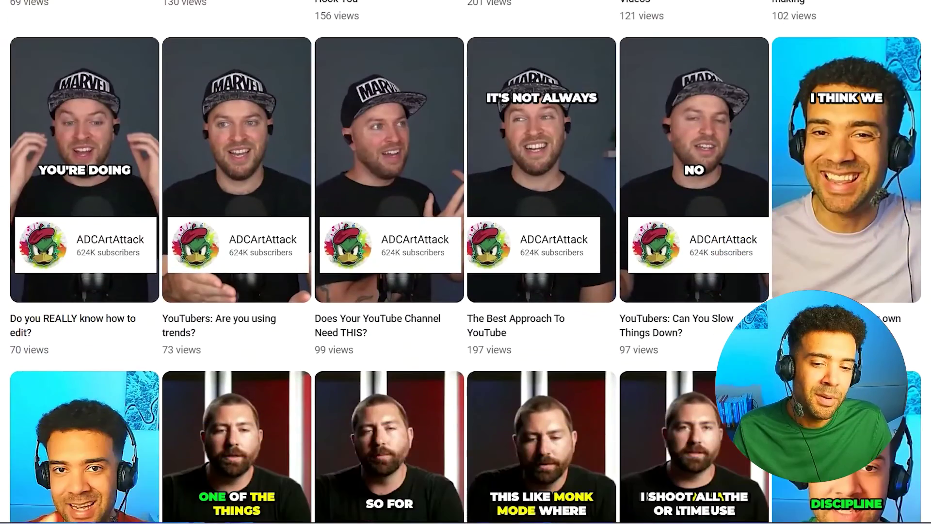
scroll(465, 262, down, 7)
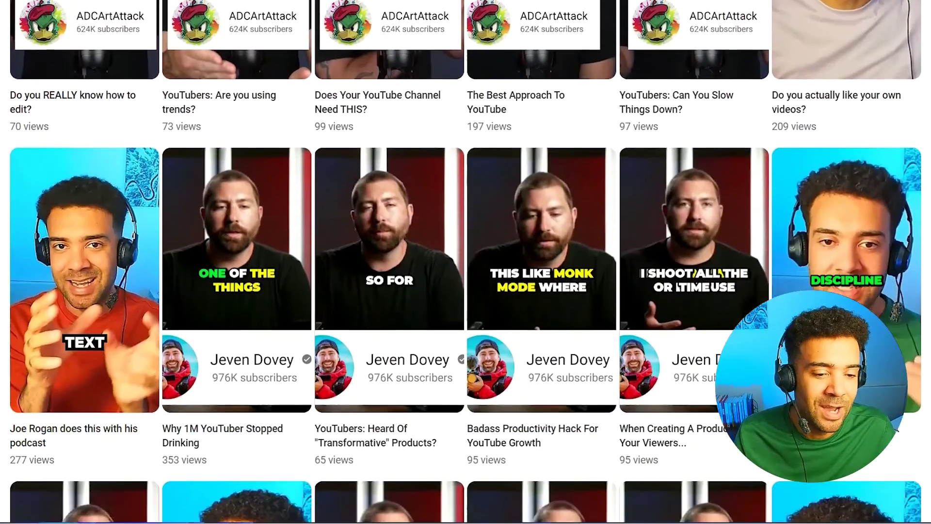
Step: Examine the channel's older interview-based Shorts, comparing their layouts, guest name cards and view counts
scroll(465, 262, down, 3)
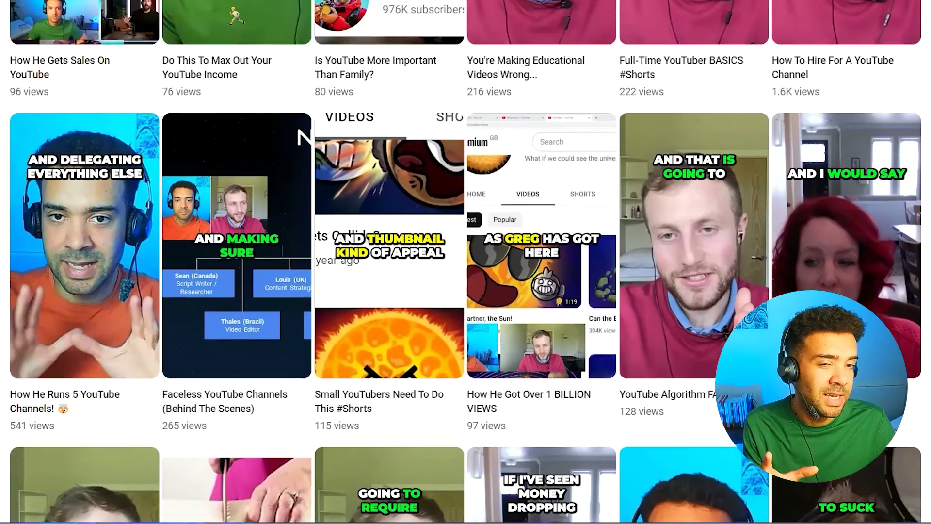
scroll(465, 262, up, 3)
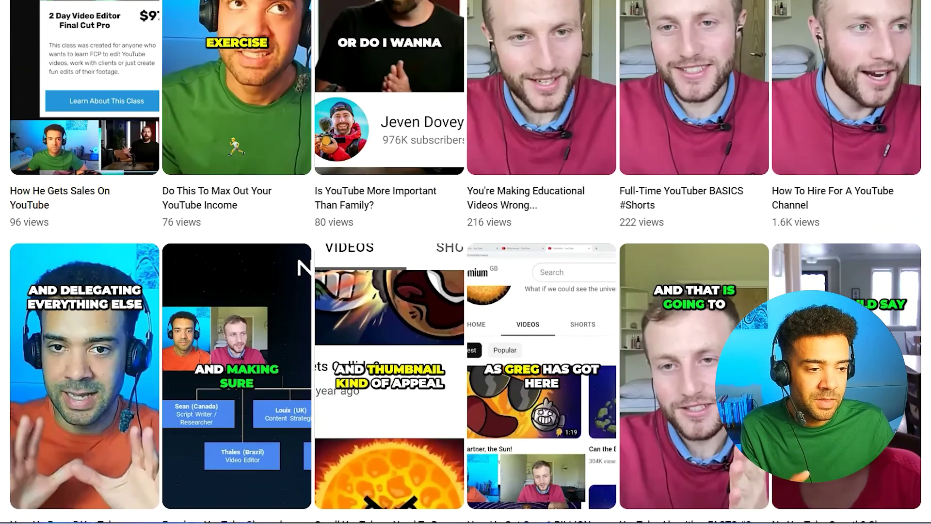
scroll(466, 262, up, 4)
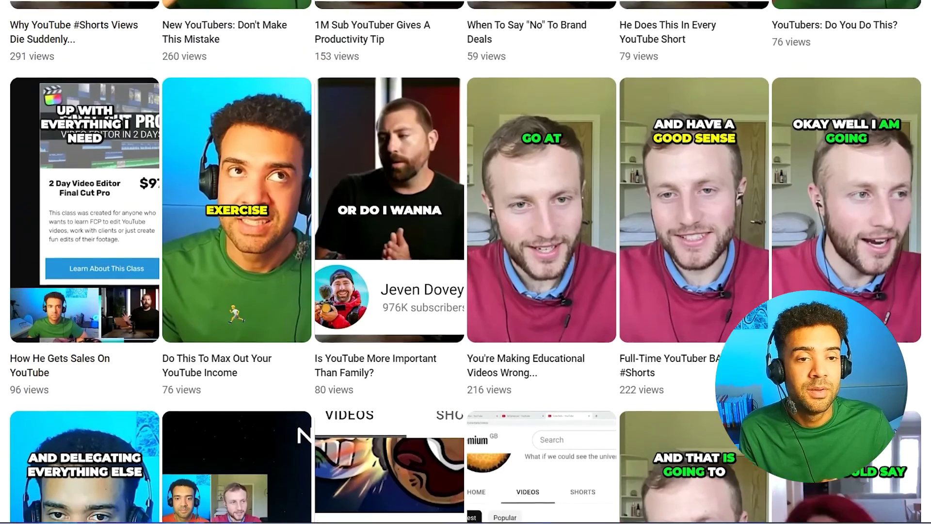
scroll(465, 261, up, 3)
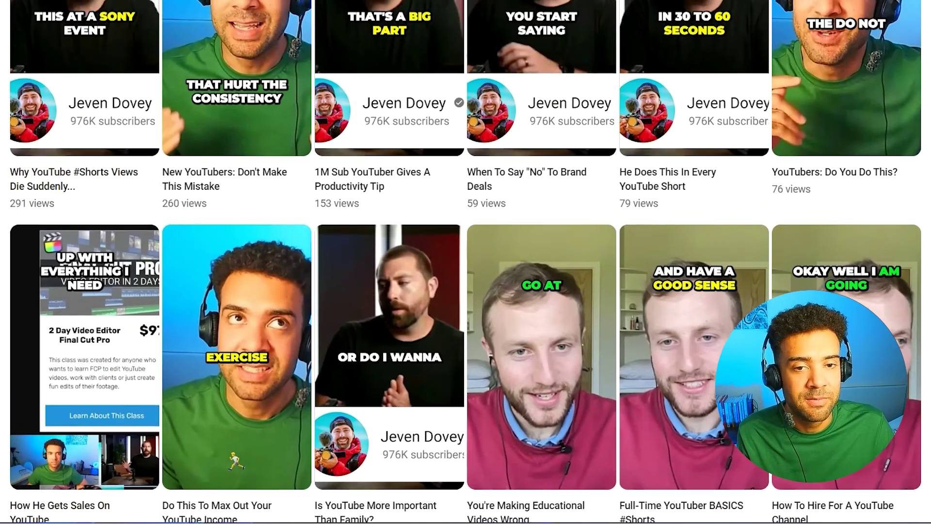
scroll(466, 262, up, 5)
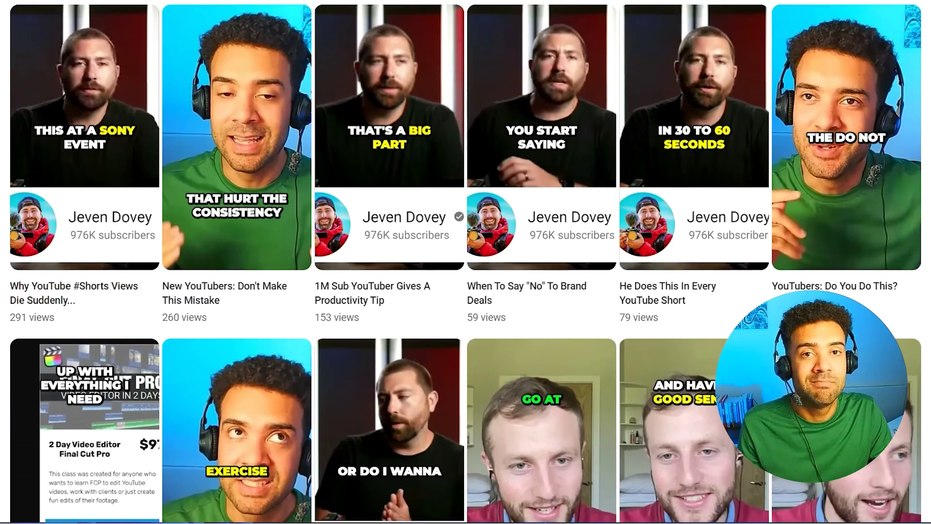
scroll(466, 262, up, 10)
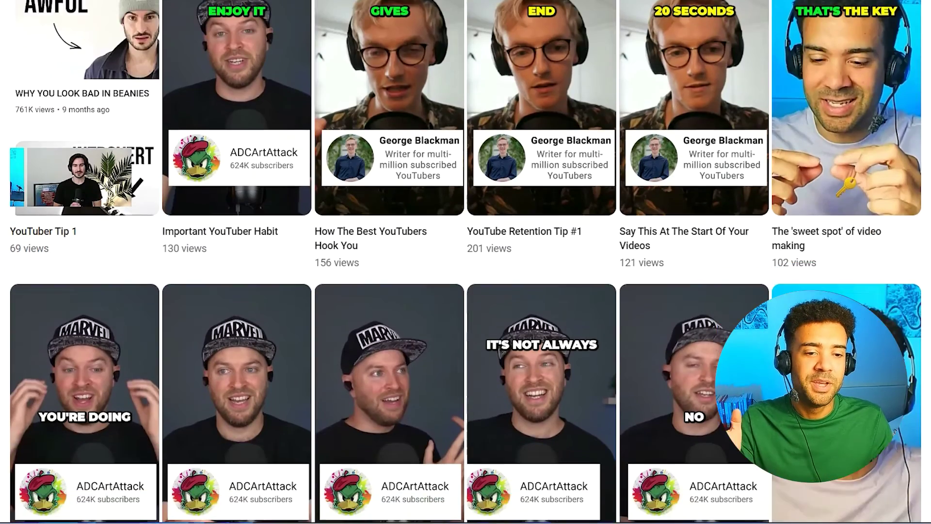
scroll(466, 262, down, 3)
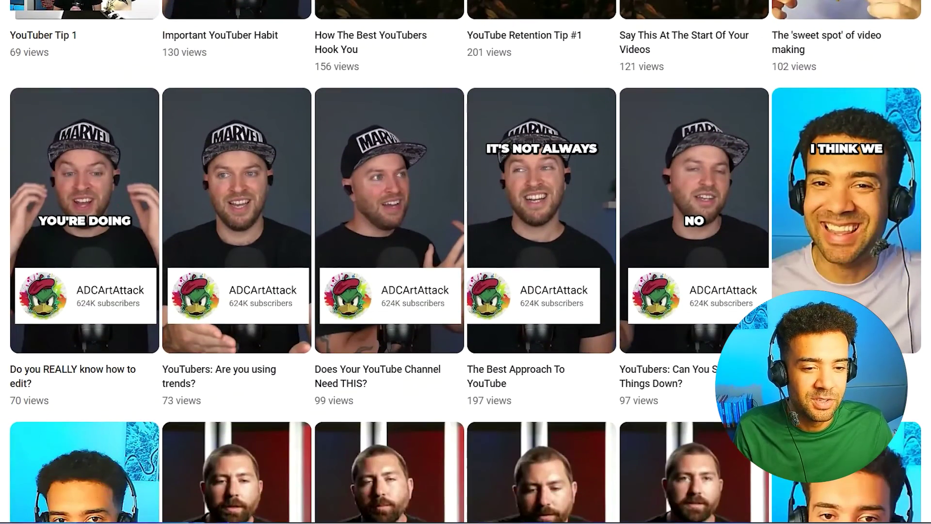
scroll(466, 262, down, 5)
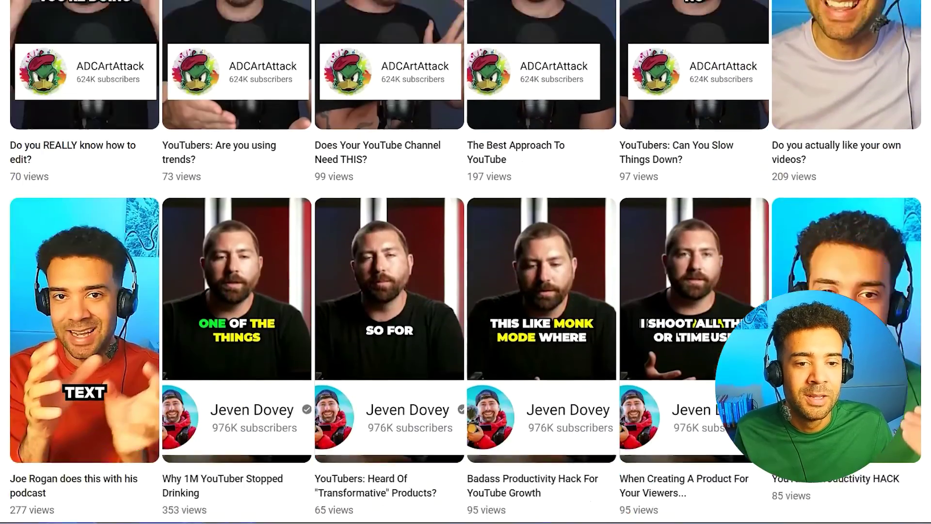